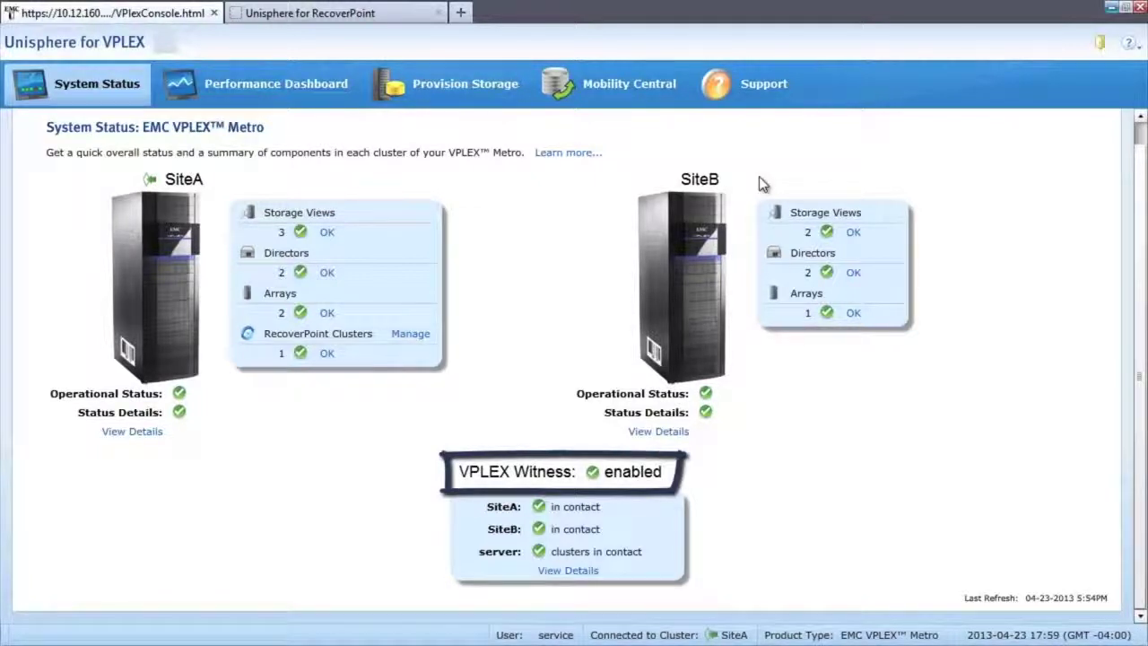
Open the distributed storage provisioning view and inspect the first consistency group listed
left_click(417, 86)
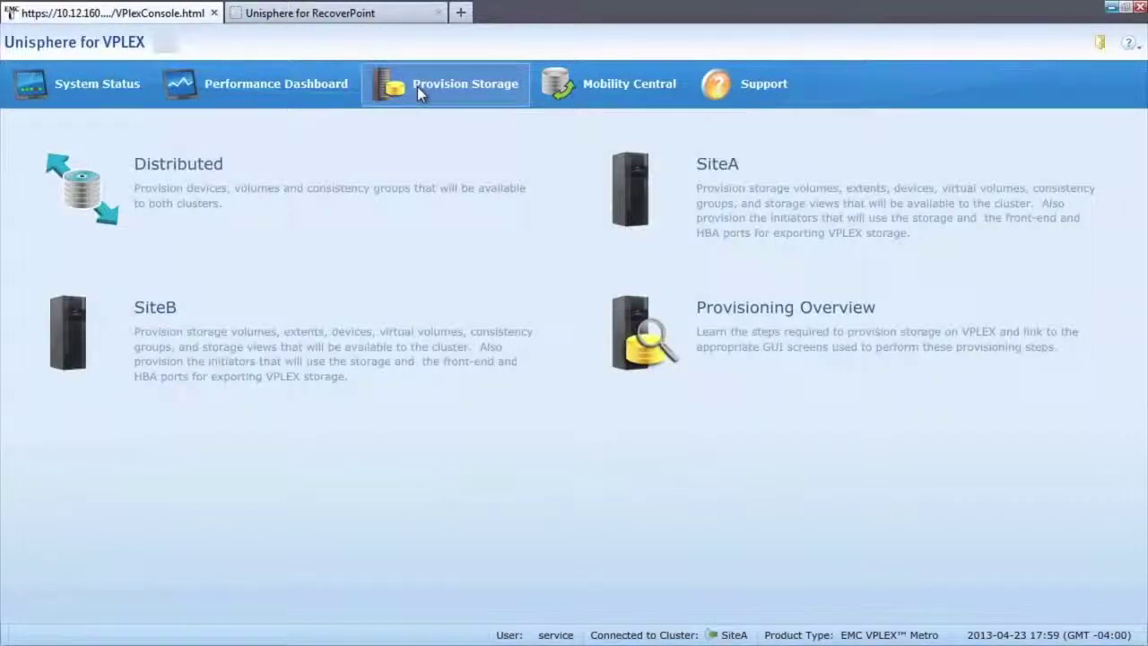
left_click(208, 186)
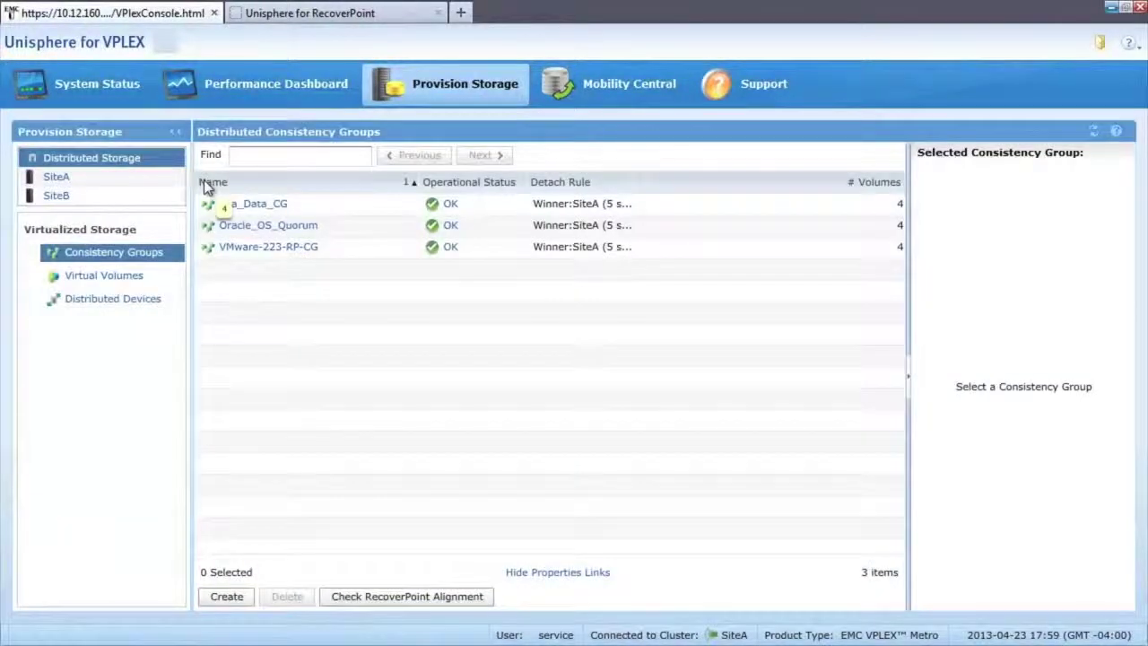
left_click(323, 212)
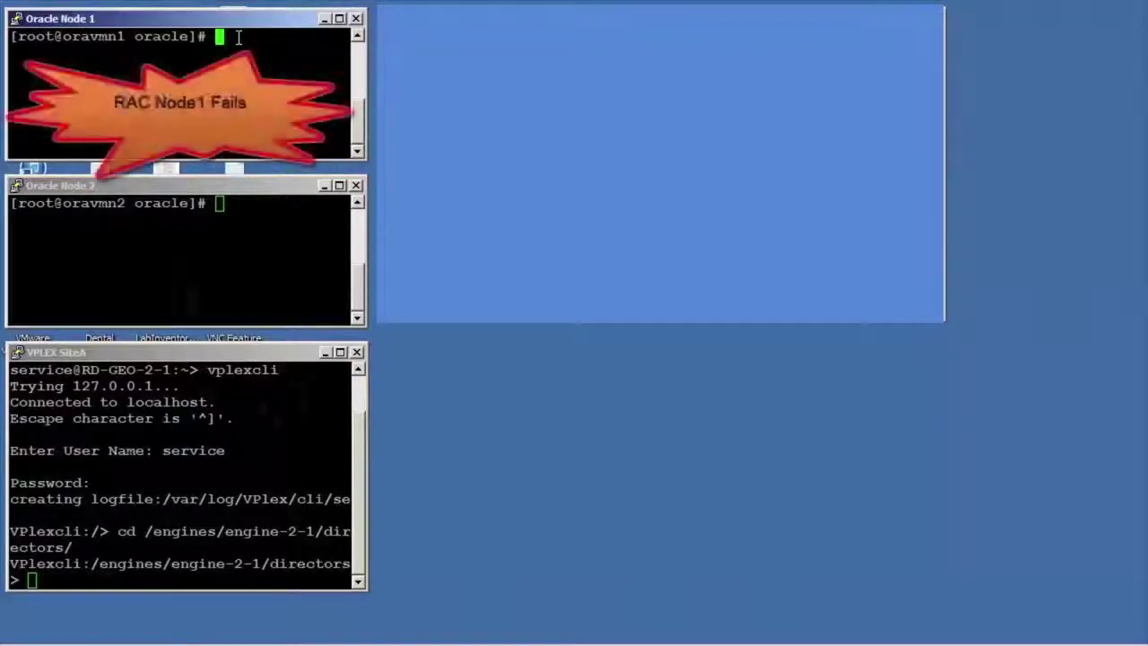
Simulate failure of both Oracle RAC nodes by running halt -fnp on oravmn1 and oravmn2
type("halt")
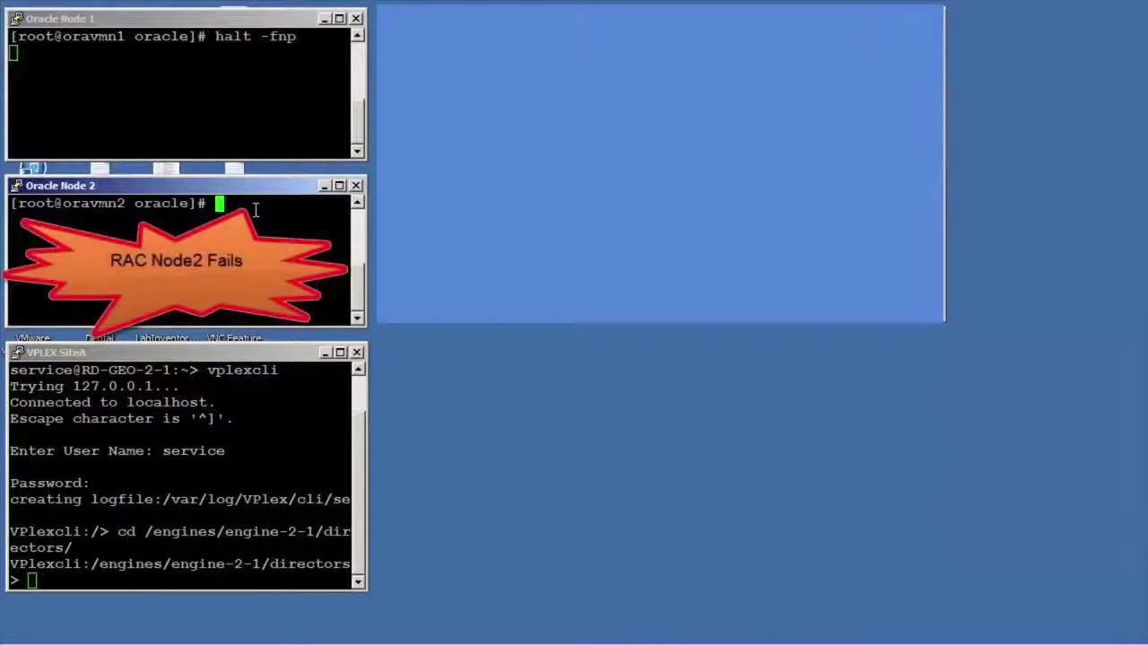
type("halt")
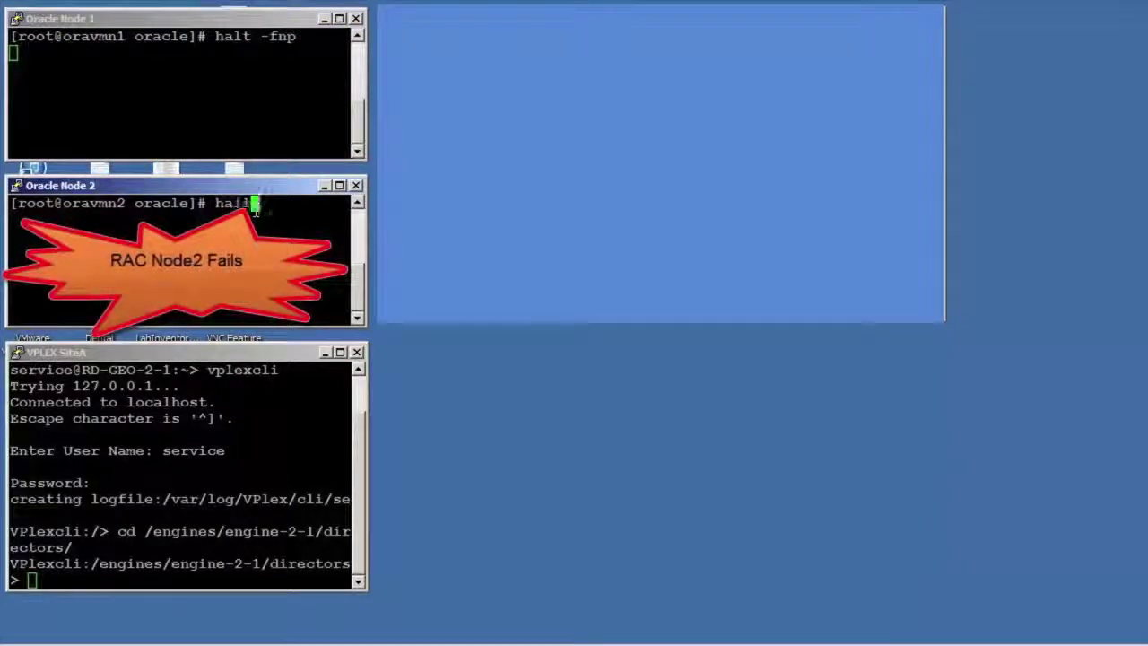
type(" -fnp")
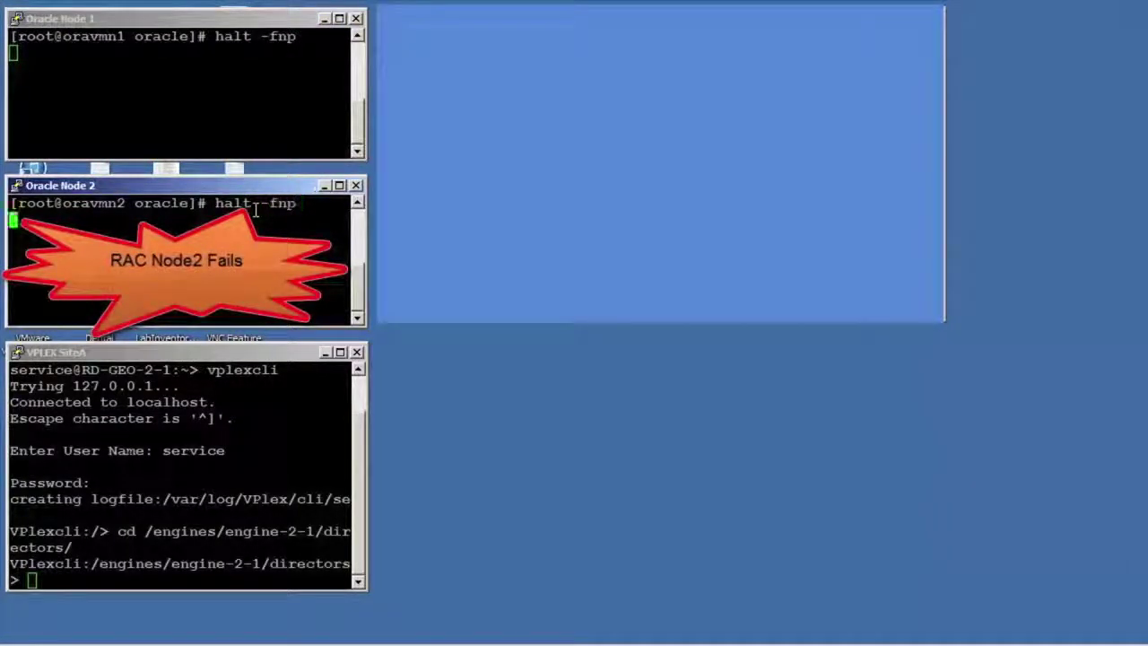
Run the director command in the VPLEX SiteA console, from the engine-2-1 directors context, that takes VPLEX SiteB offline
left_click(124, 580)
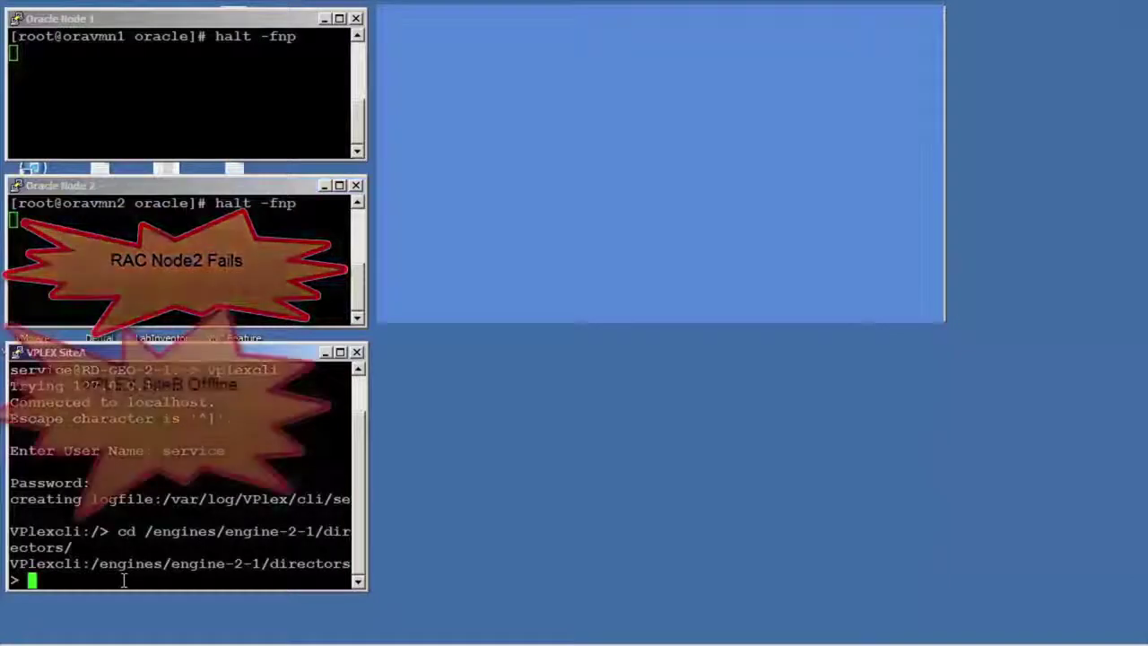
type("stop")
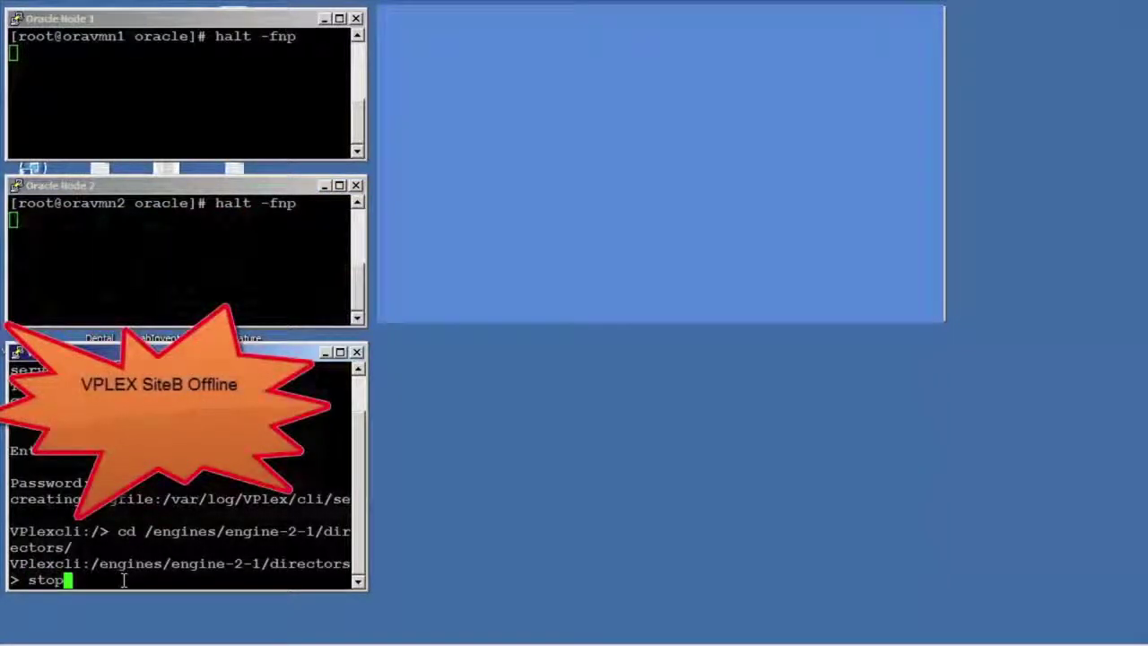
key("BackSpace")
key("BackSpace")
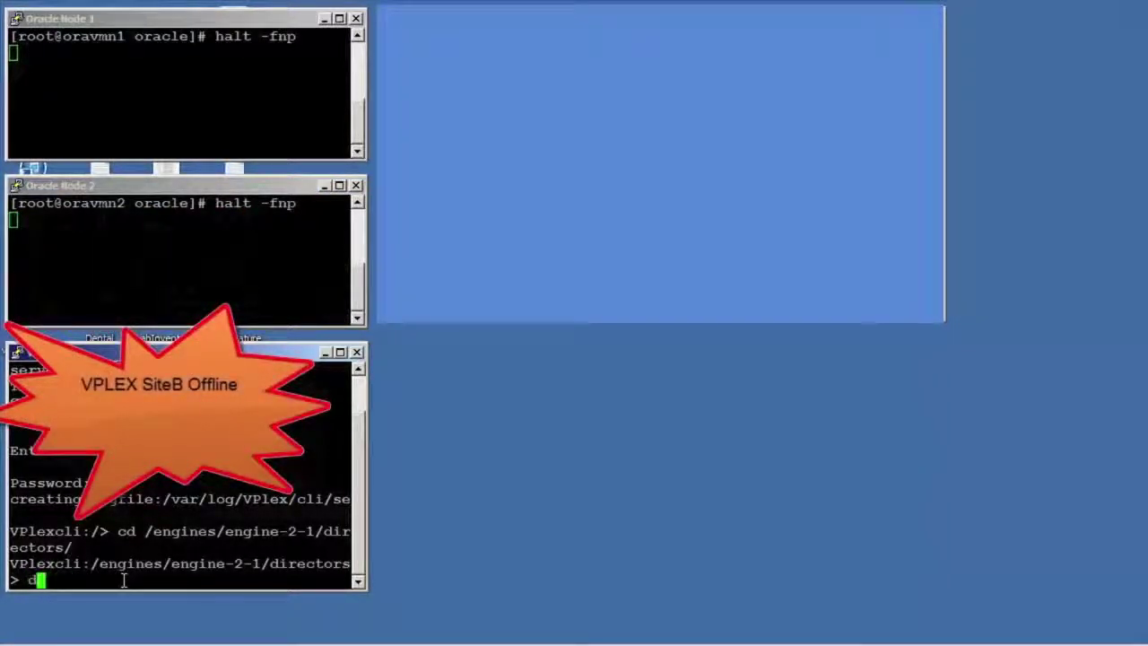
key("Return")
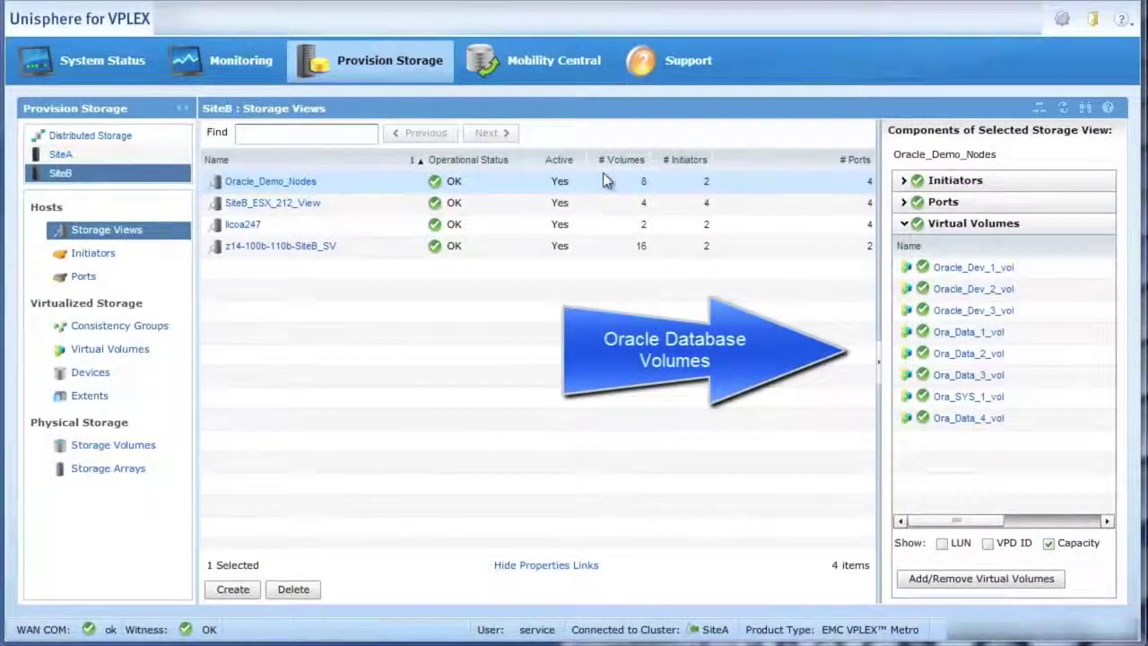
Select the Oracle_Demo_Nodes storage view, list SiteB's virtual volumes and examine the map of Ora_Data_1_vol down to its storage array
left_click(595, 183)
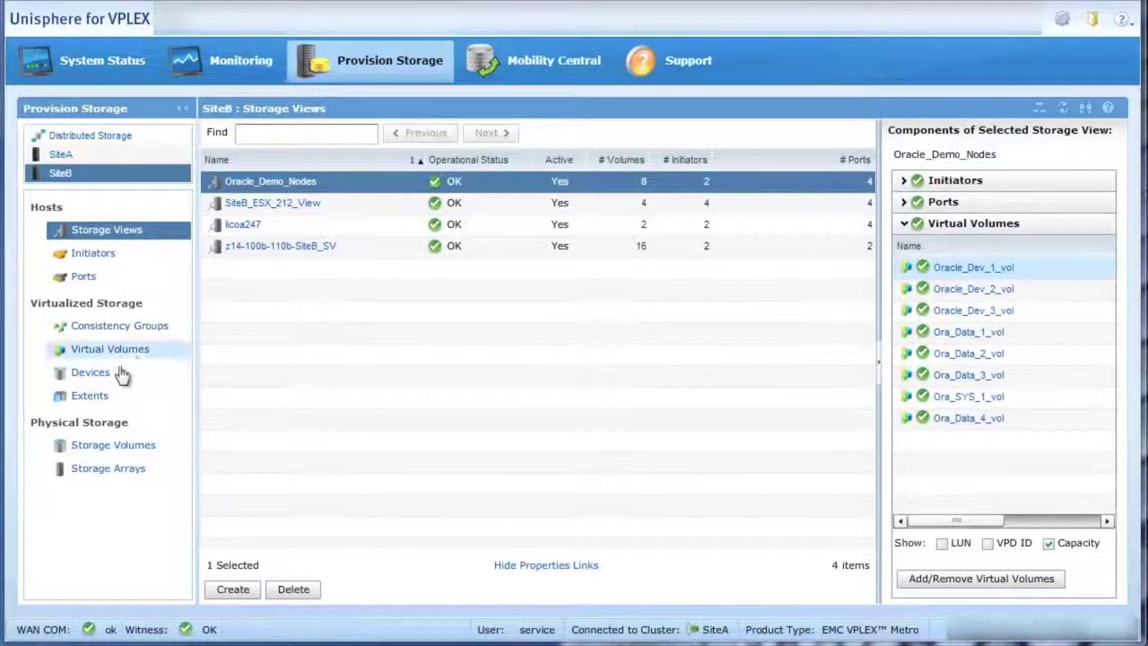
left_click(154, 359)
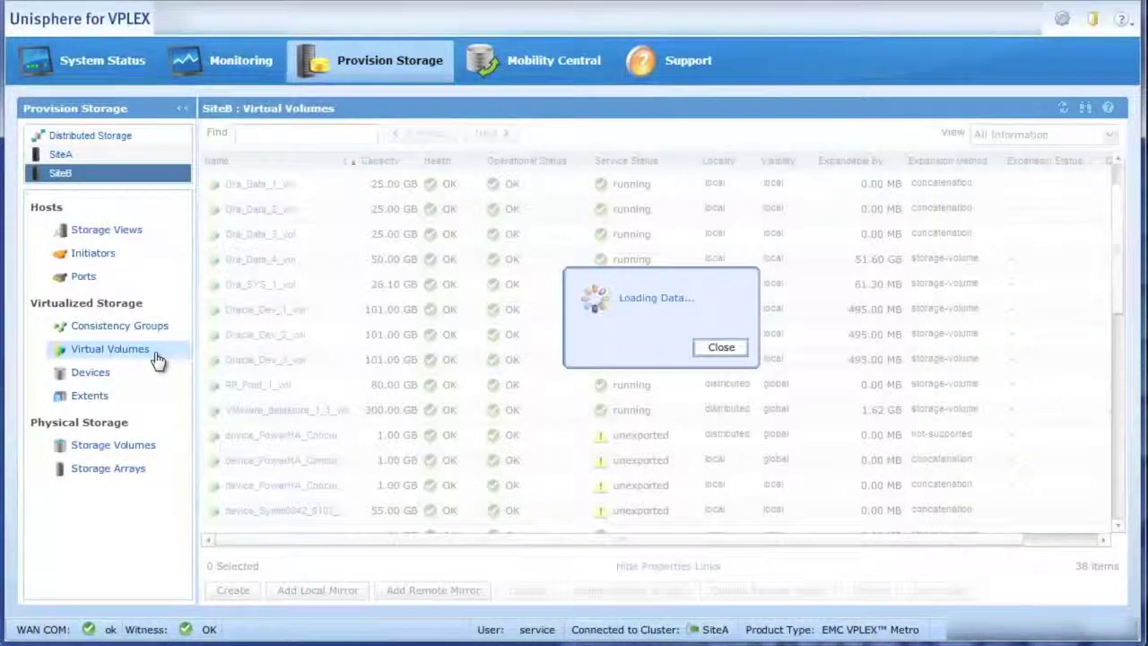
left_click(329, 187)
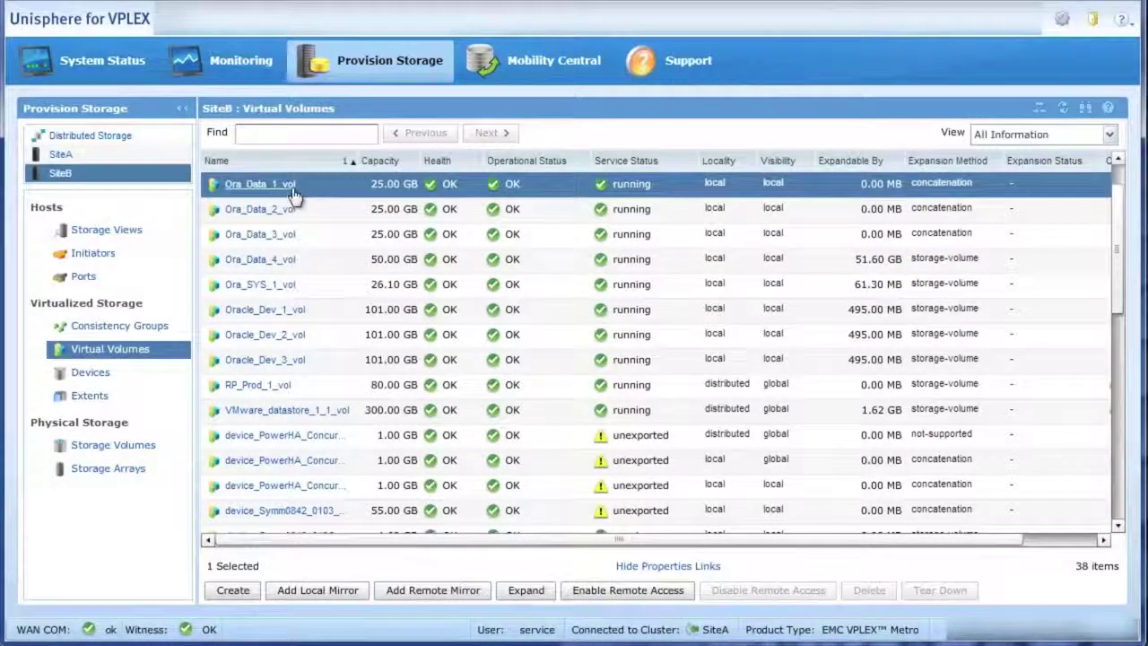
mouse_move(278, 186)
left_click(362, 218)
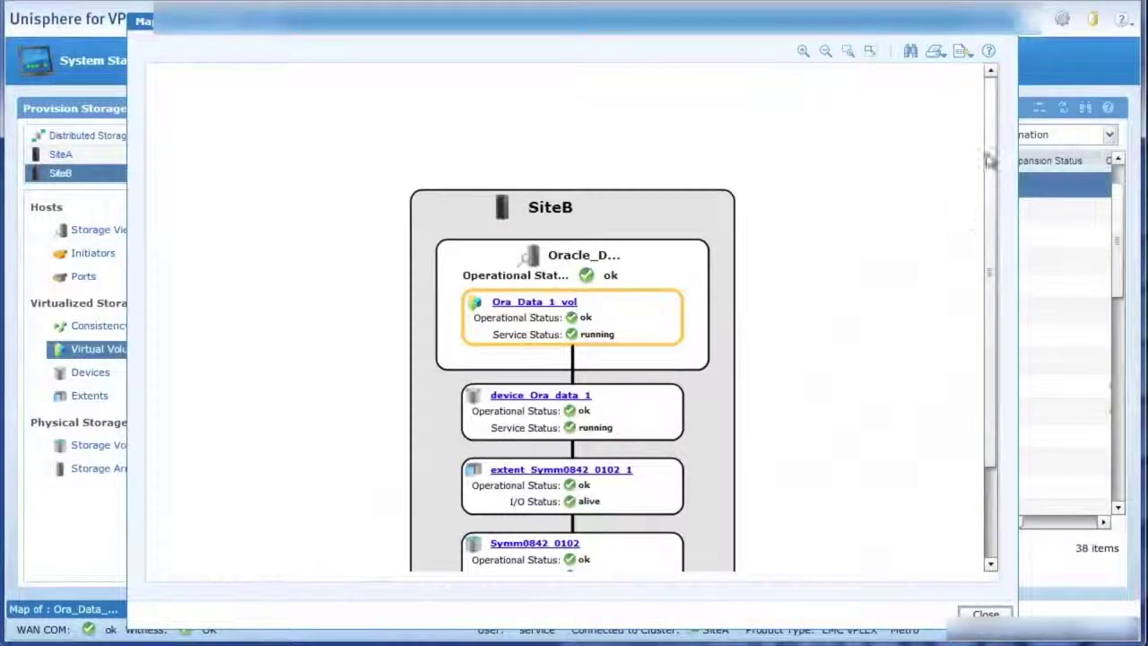
left_click_drag(990, 165, 1002, 290)
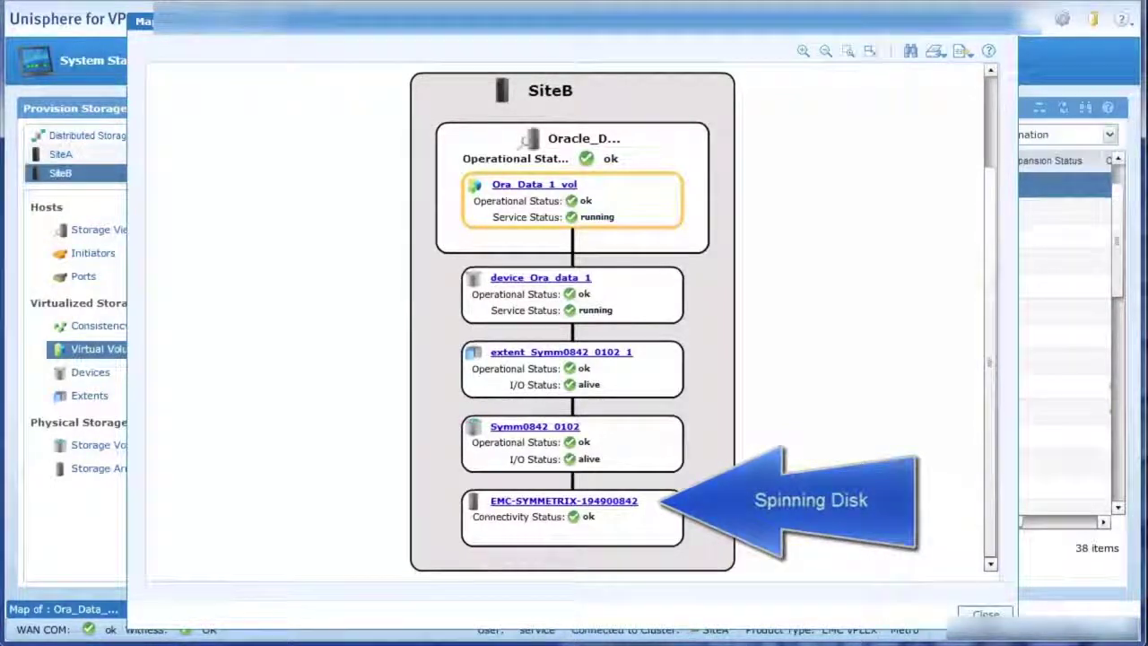
left_click(985, 614)
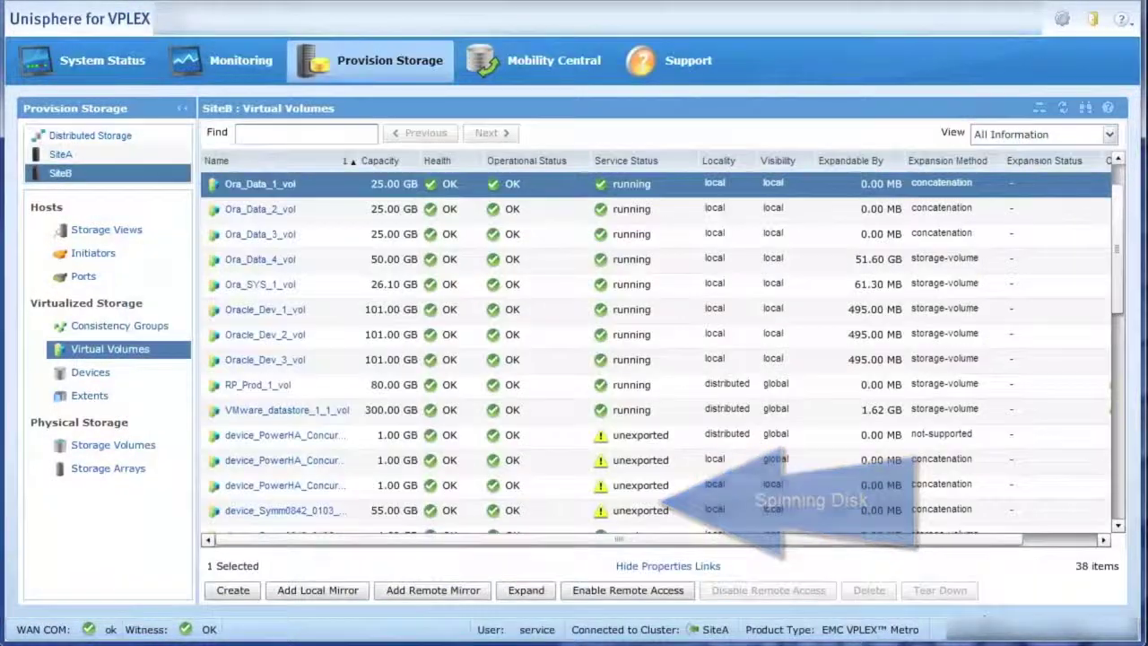
Start creating device mobility jobs for moving data within a cluster, using SiteB as the cluster
left_click(499, 56)
left_click(266, 153)
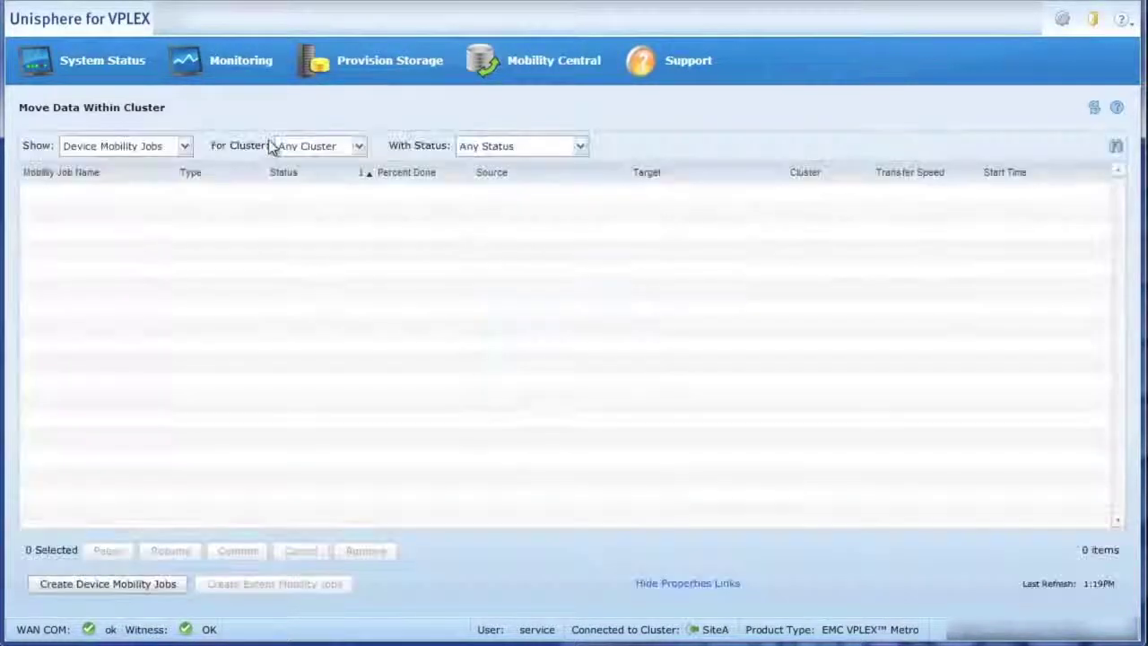
left_click(127, 588)
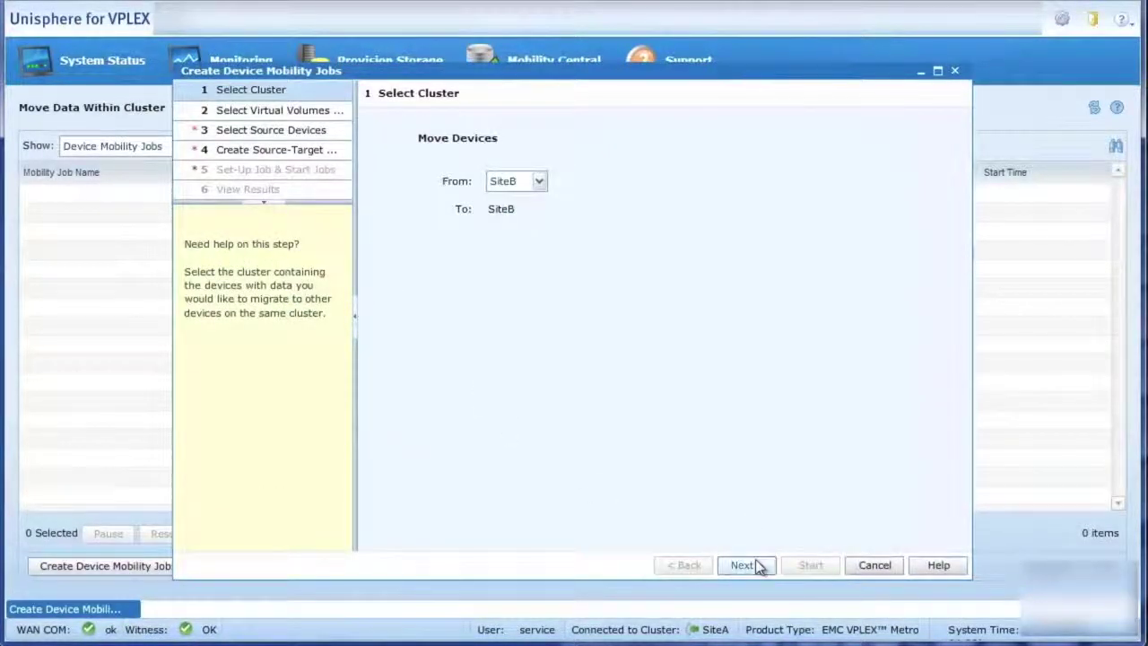
left_click(753, 563)
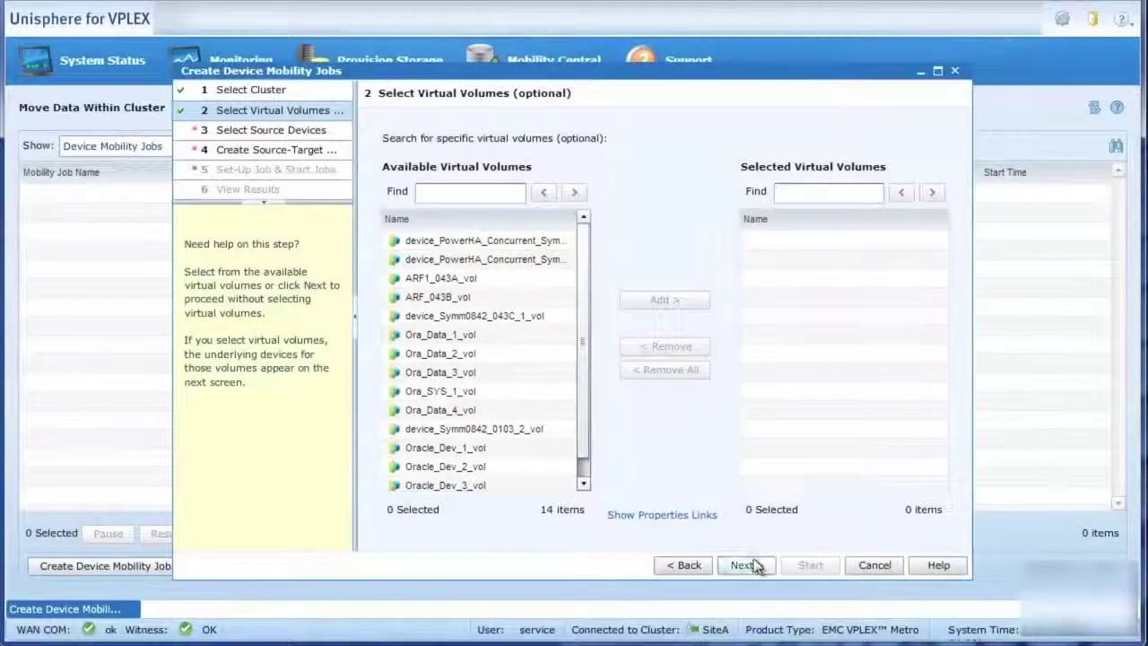
Add Ora_Data_1_vol through Ora_Data_4_vol, Ora_SYS_1_vol and Oracle_Dev_1_vol through Oracle_Dev_3_vol to the selected virtual volumes
left_click(527, 335)
left_click_drag(583, 339, 584, 410)
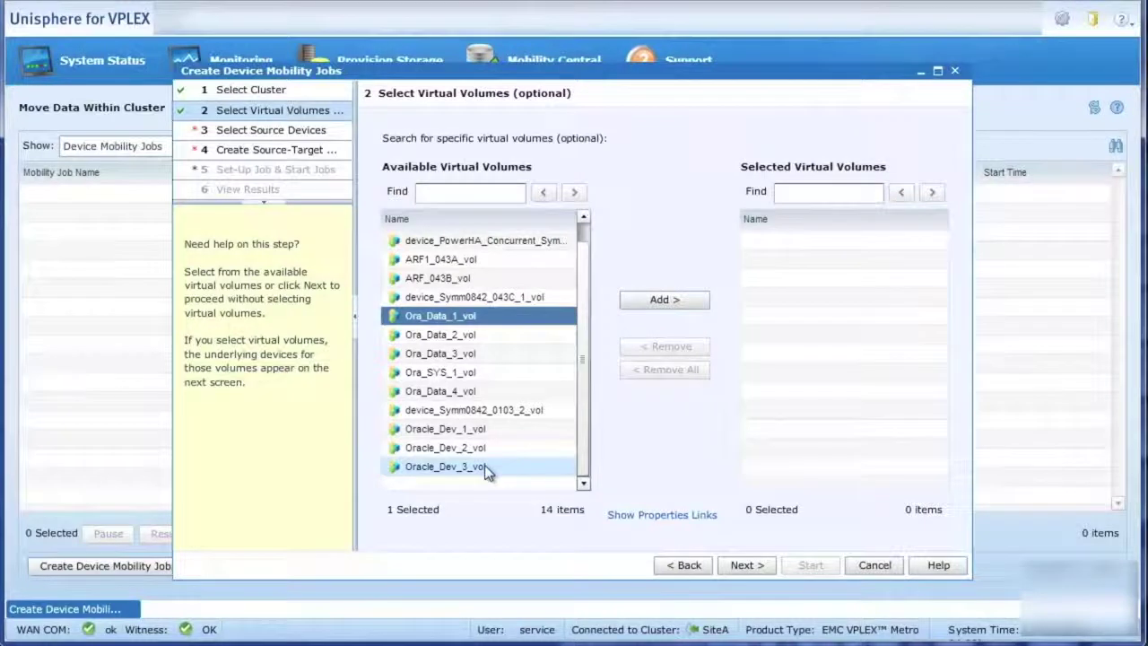
left_click(488, 392, "shift")
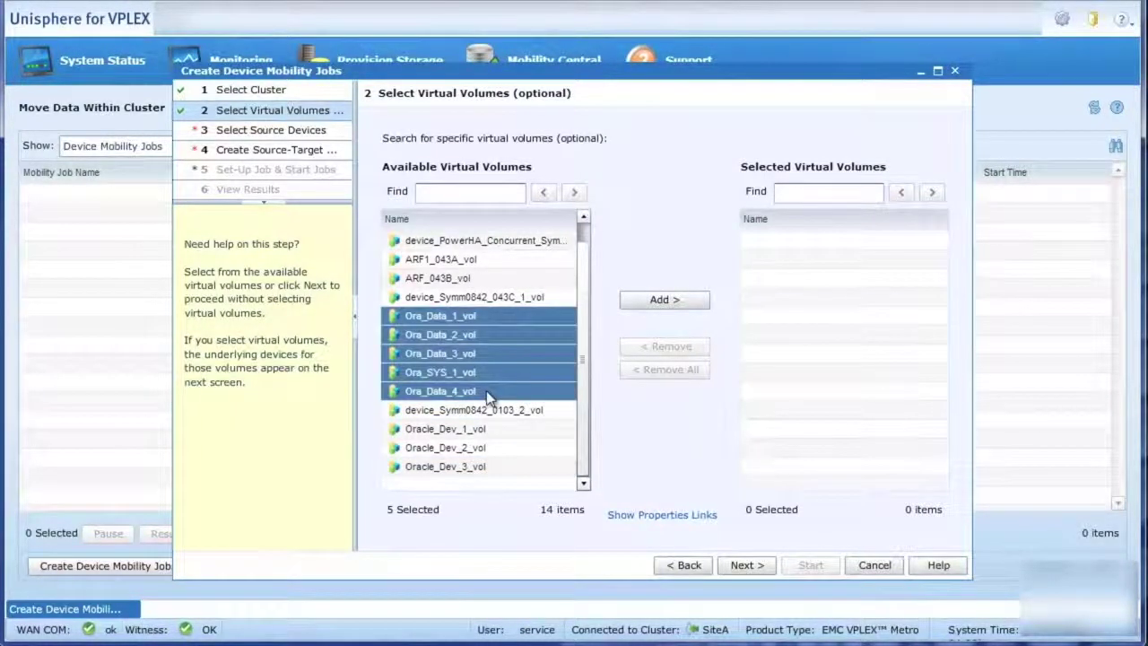
left_click(484, 428, "ctrl")
left_click(489, 447, "ctrl")
left_click(493, 465, "ctrl")
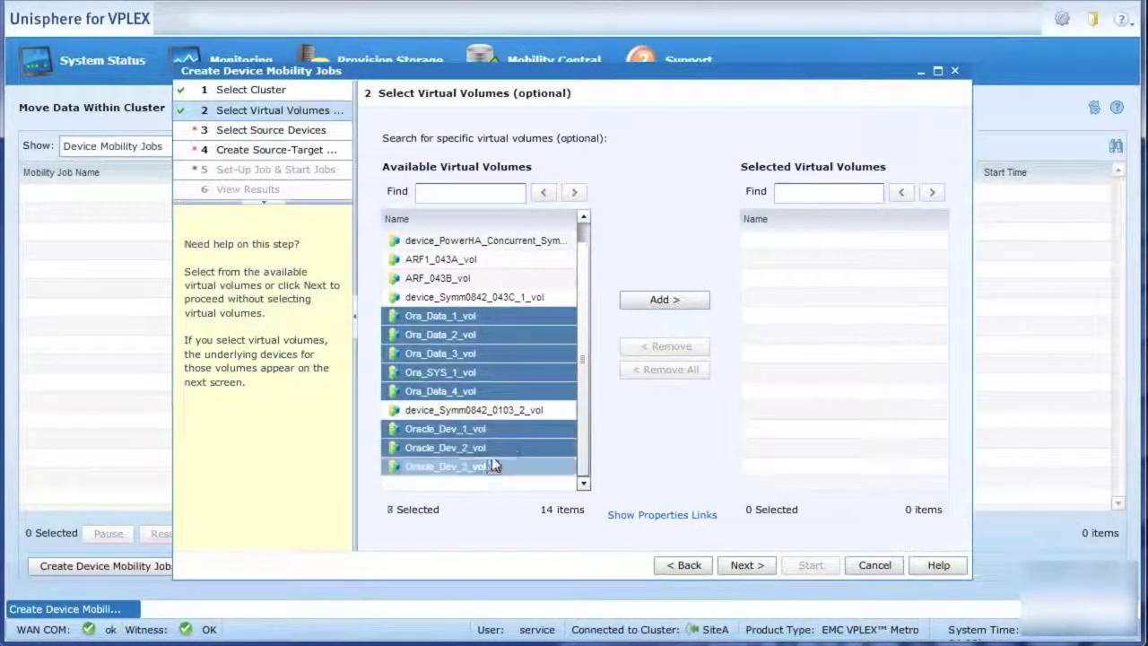
left_click(680, 303)
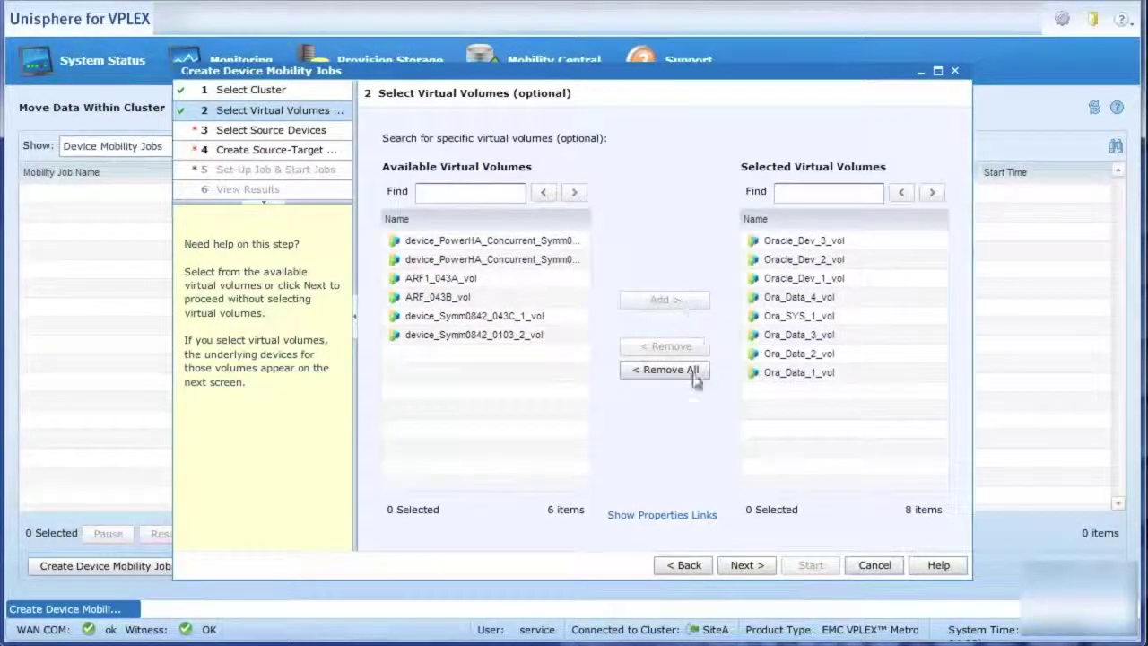
left_click(744, 565)
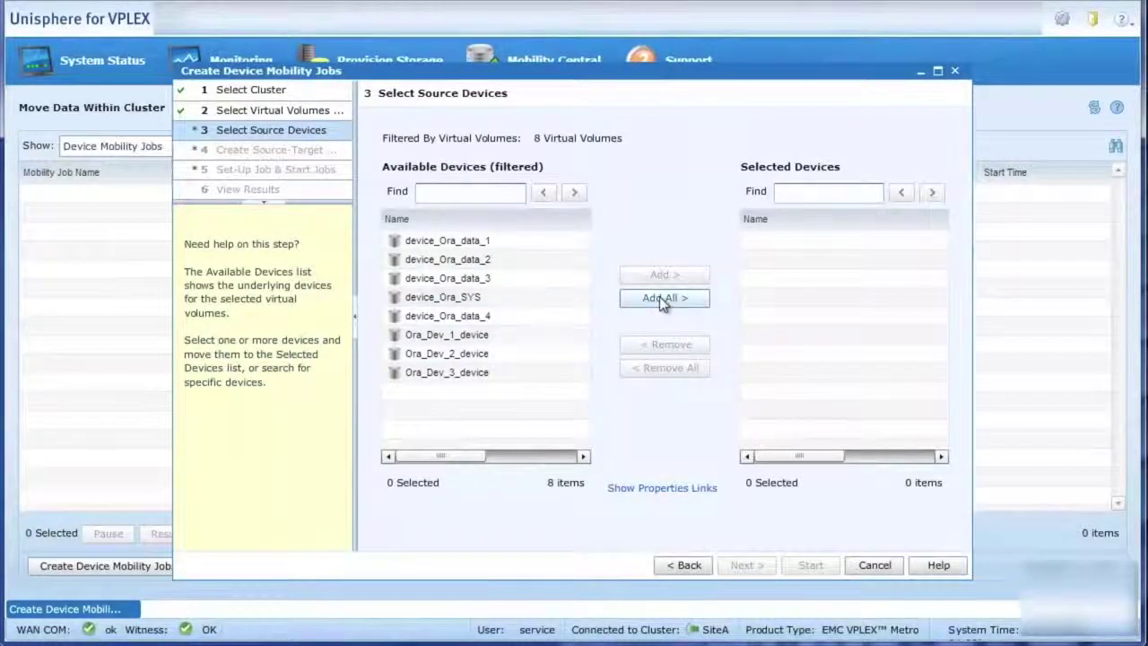
Add all filtered devices as sources and map them to their matching XtremIO target devices, such as device_Ora_data_1 to XtremIO_Ora_Data_1
left_click(659, 296)
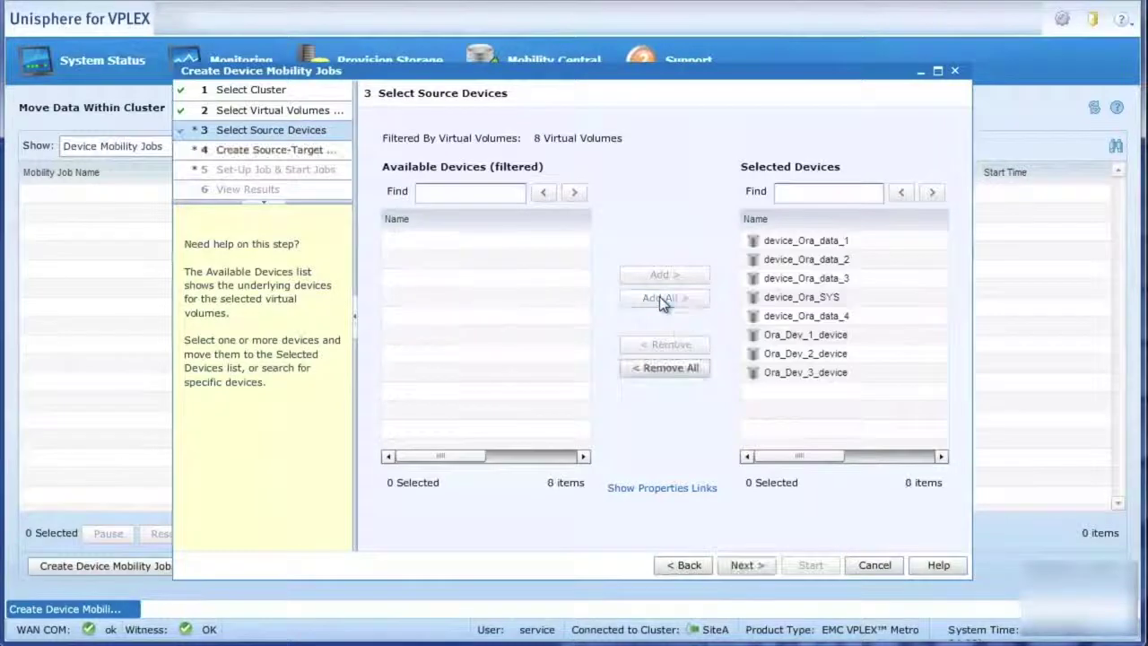
left_click(746, 565)
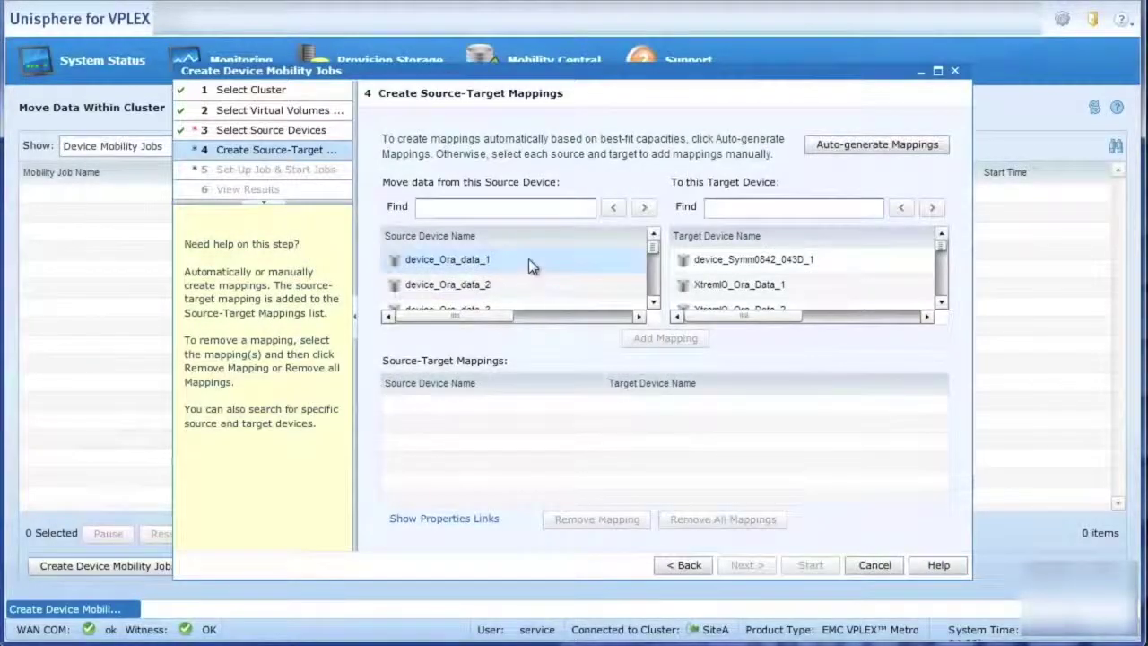
left_click(528, 258)
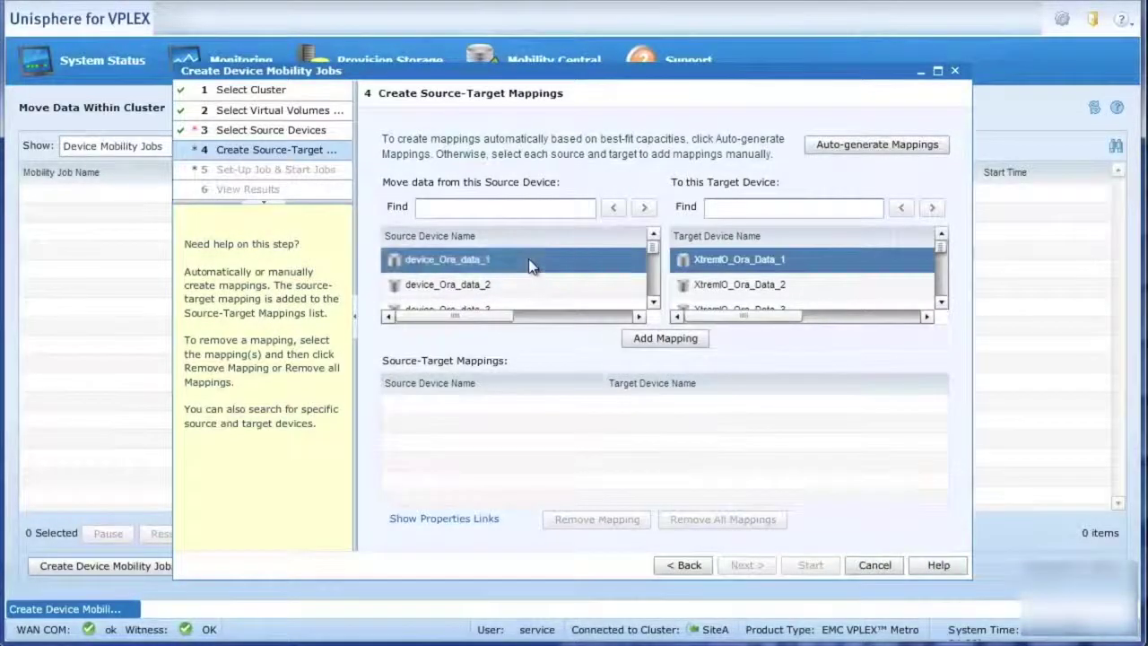
left_click(668, 342)
left_click(750, 565)
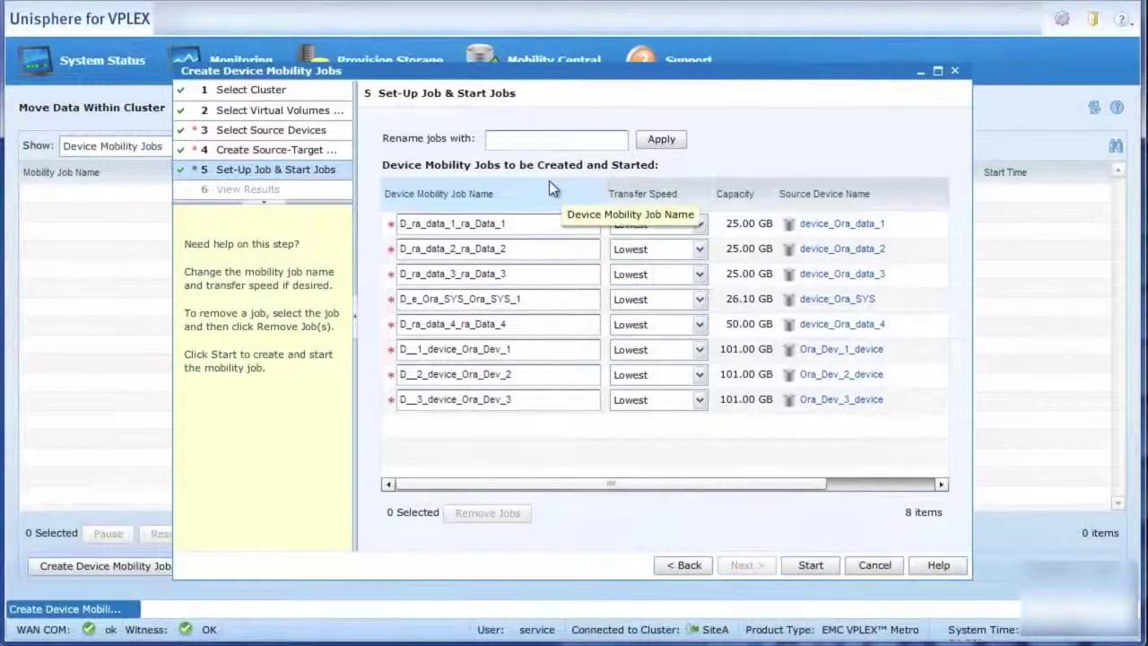
Rename all the device mobility jobs with the prefix SpinningtoXtrem
left_click(513, 141)
type("Spinningto")
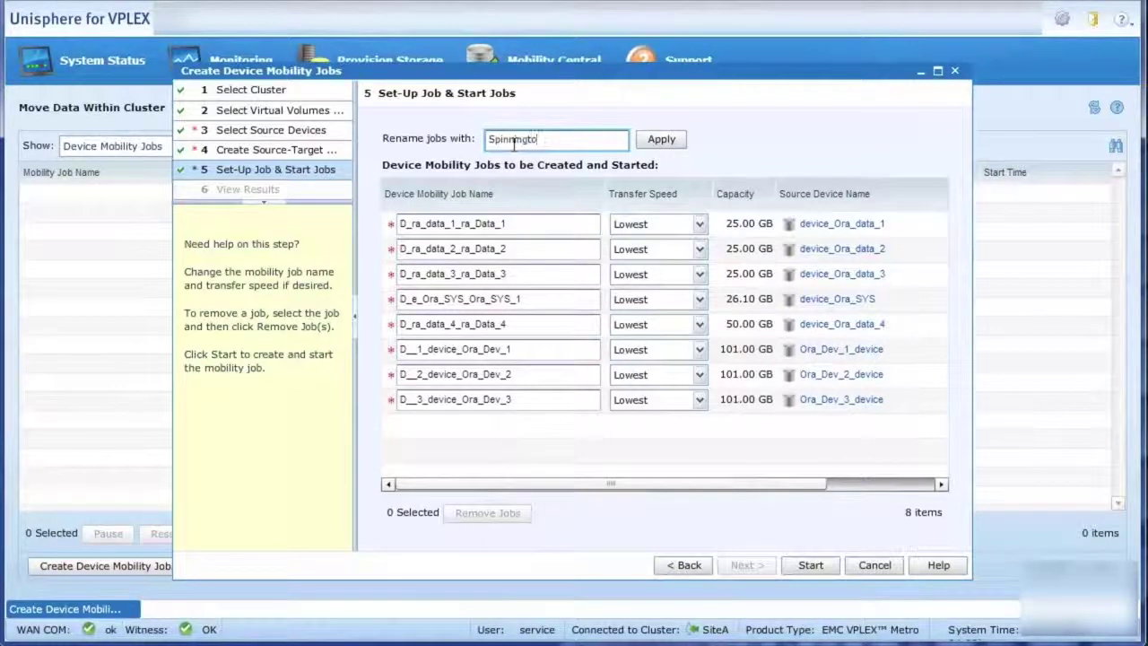
key("BackSpace")
left_click(660, 139)
Set the transfer speed of all mobility jobs to Highest, start them and close the wizard
left_click(701, 224)
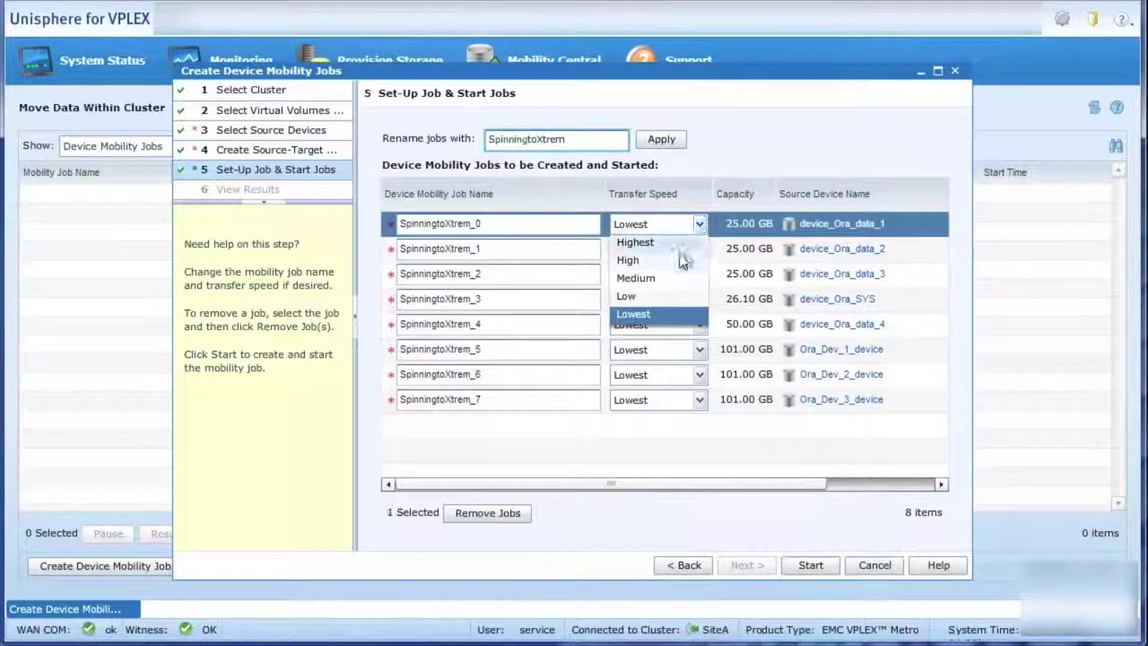
left_click(675, 240)
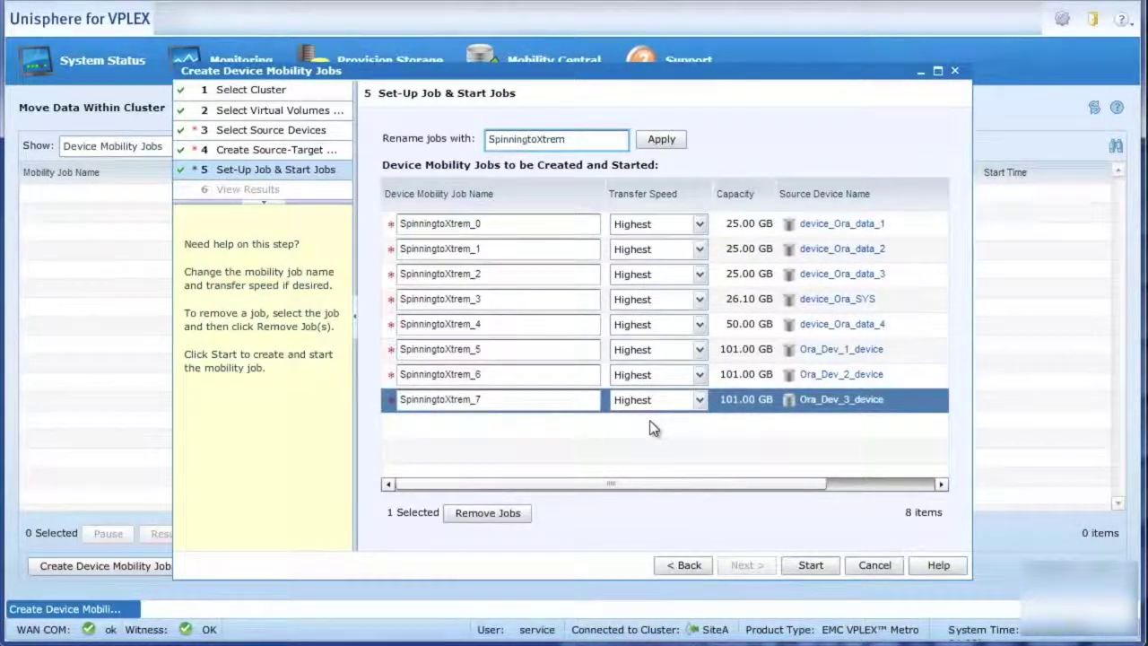
left_click(807, 566)
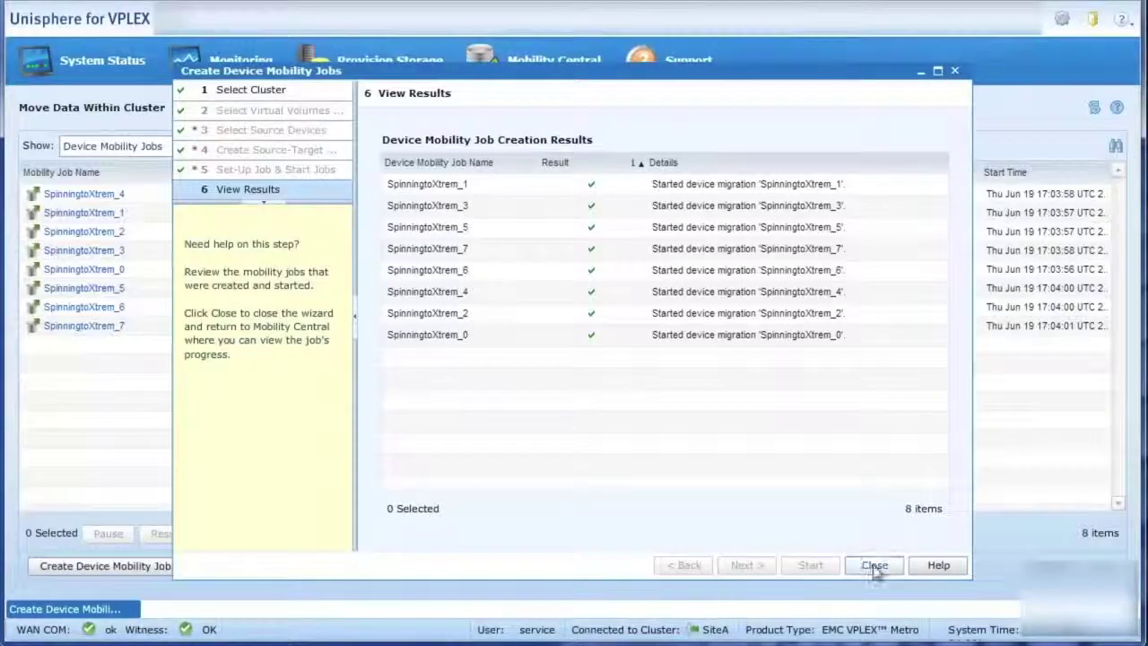
left_click(871, 565)
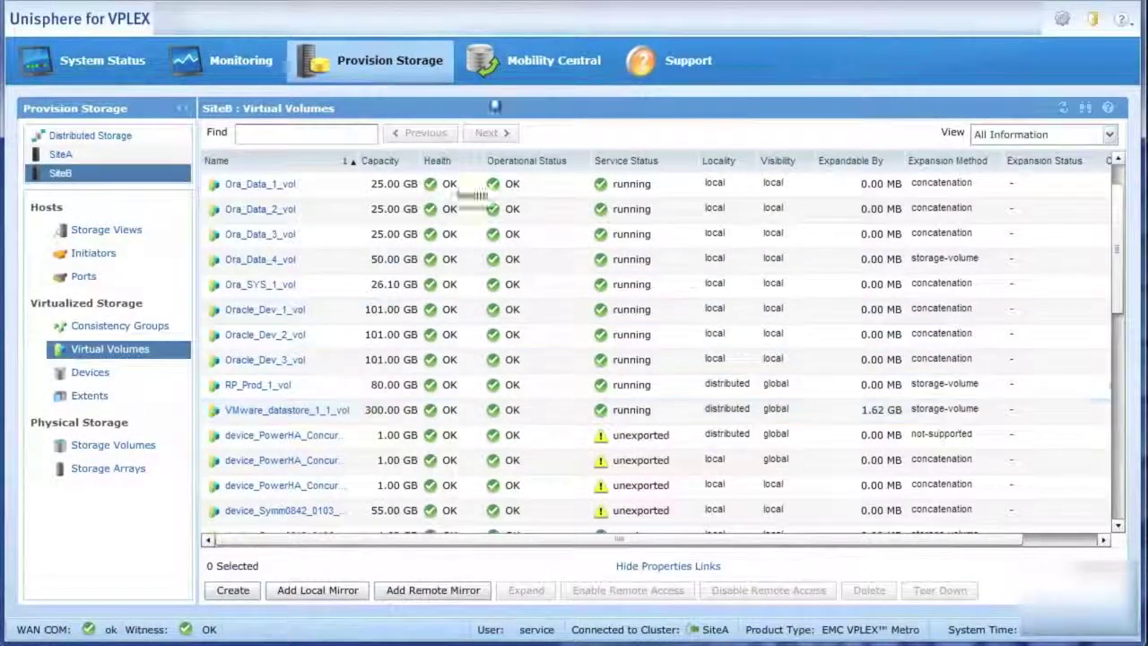
Open the list of jobs moving data within the cluster to check the migration progress
mouse_move(528, 64)
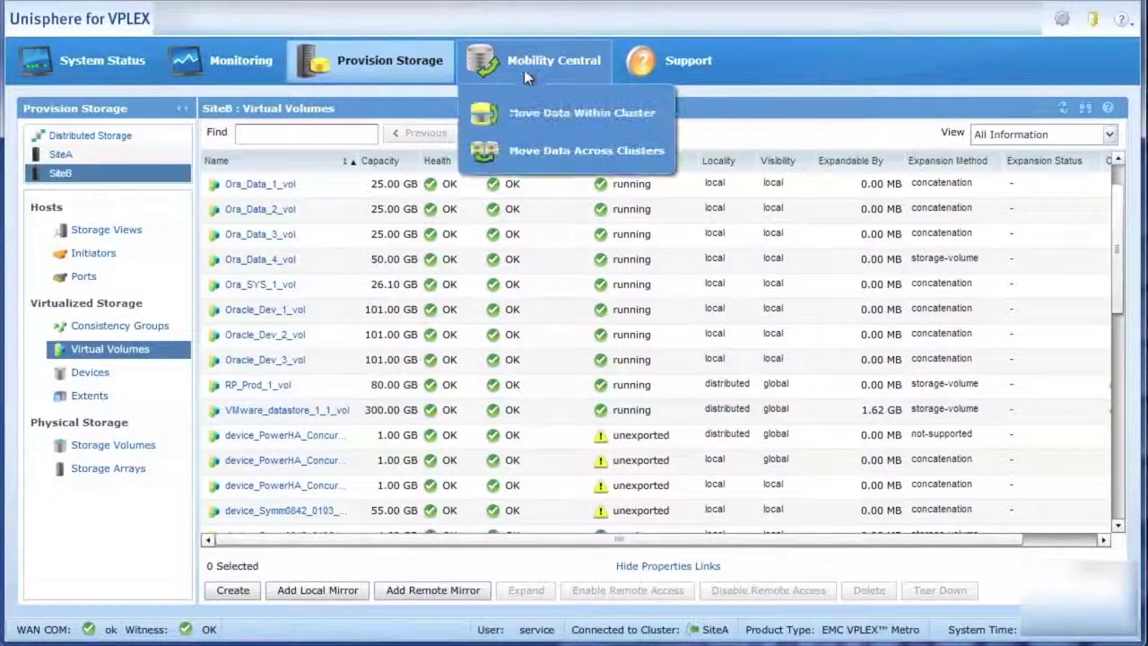
left_click(520, 122)
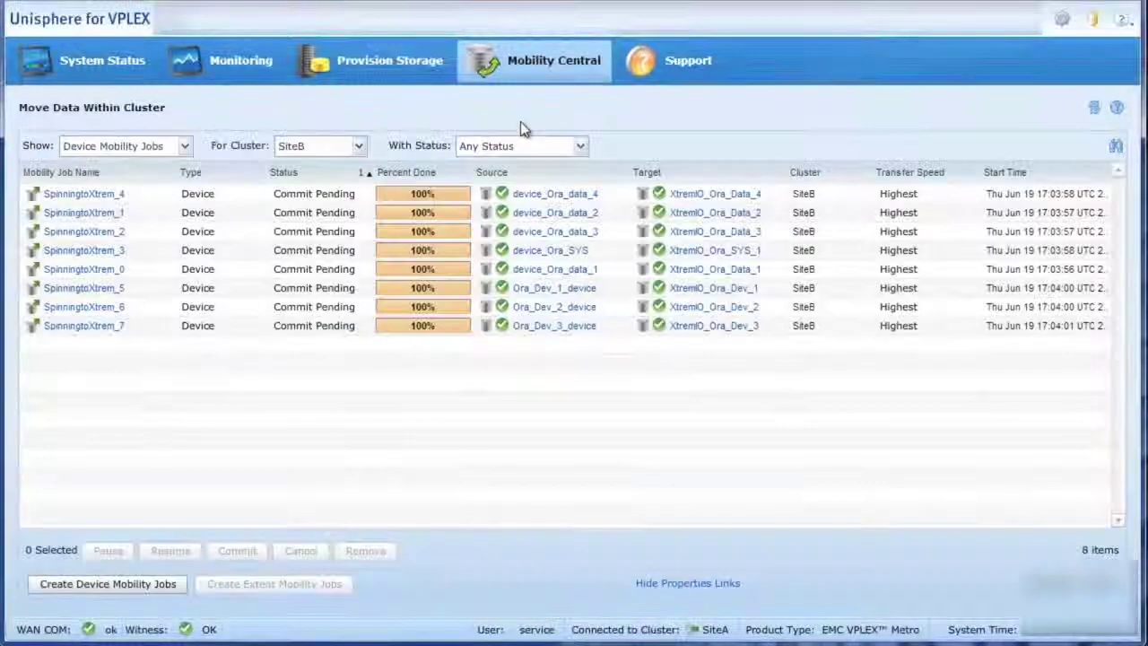
Commit all SpinningtoXtrem device mobility jobs, from SpinningtoXtrem_0 to SpinningtoXtrem_7, and close the commit results
left_click(232, 199)
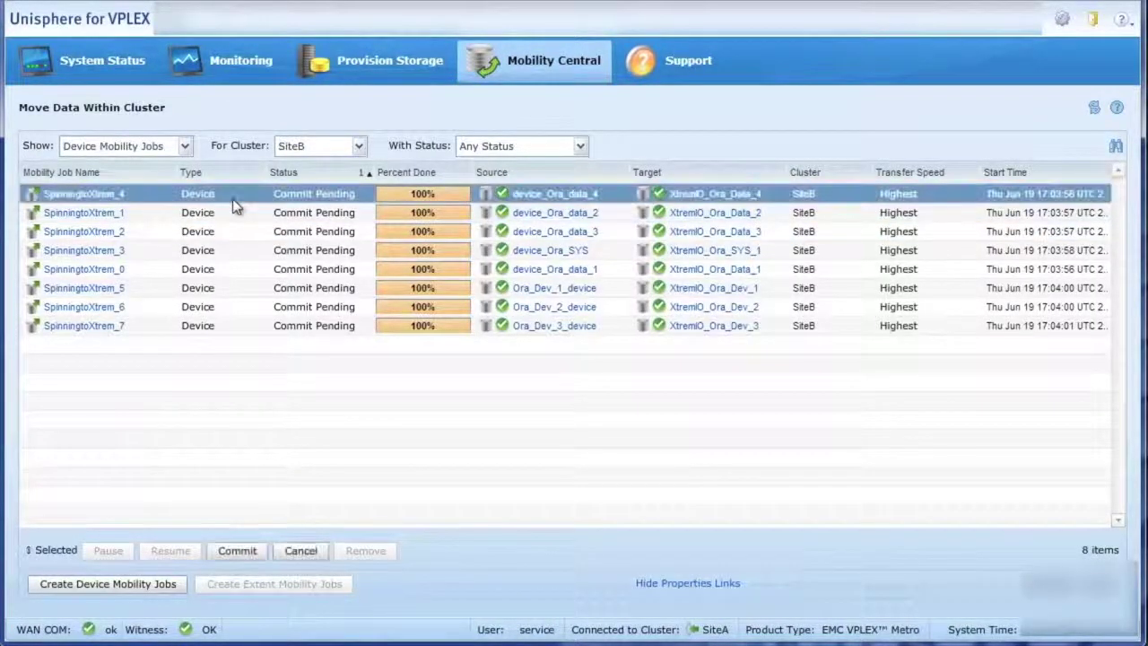
left_click(244, 329, "shift")
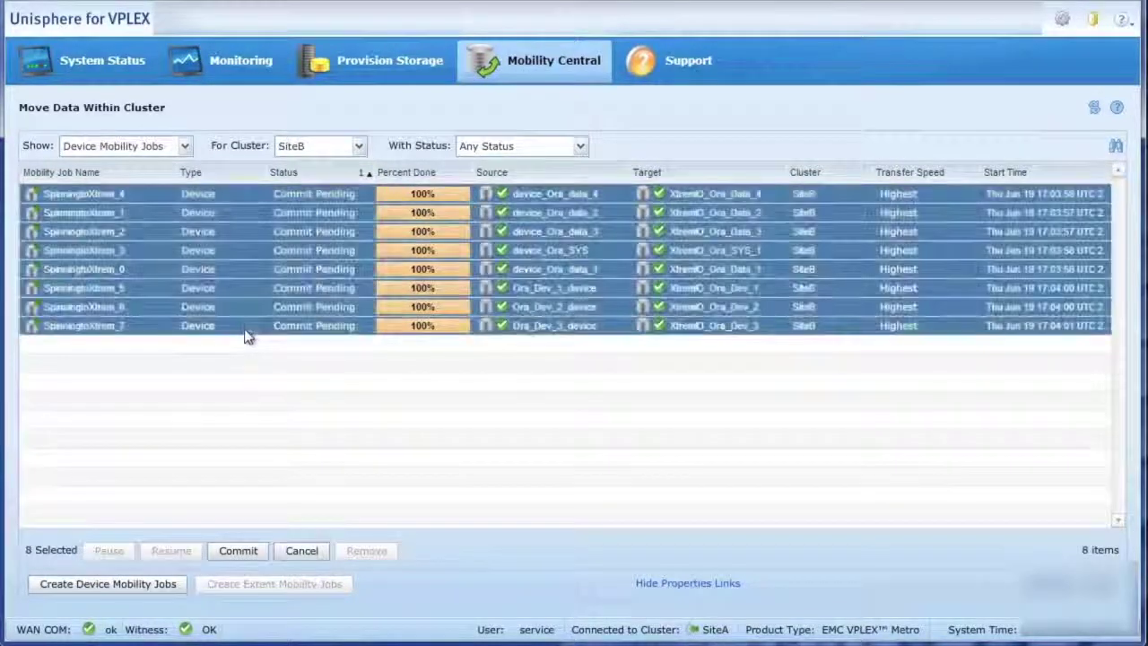
left_click(240, 552)
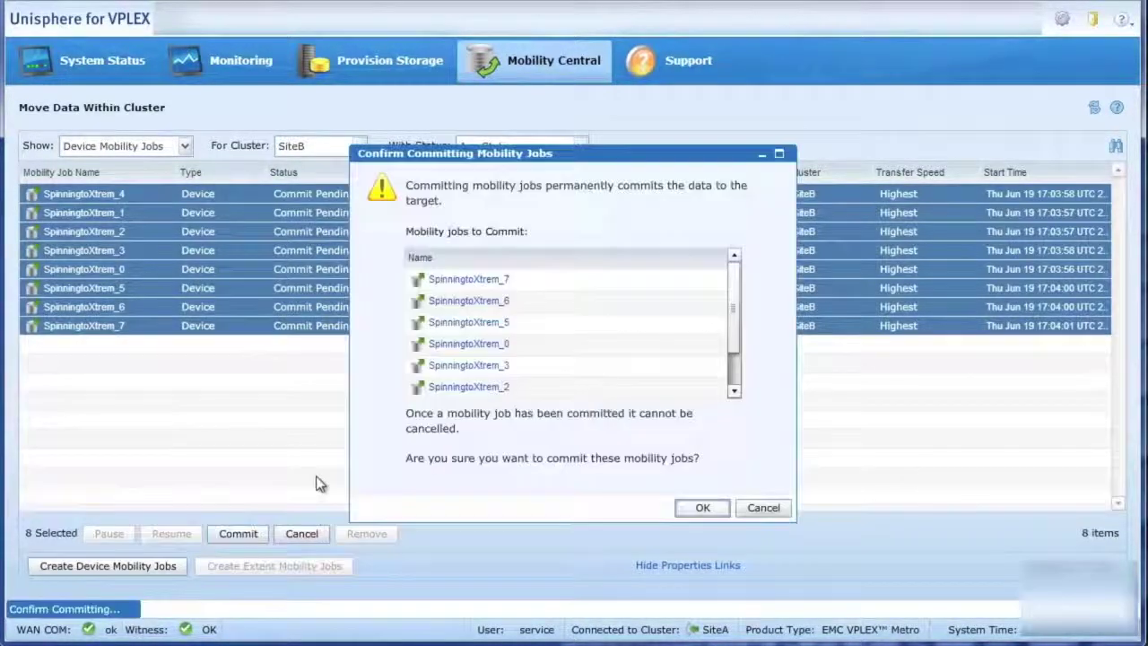
left_click(691, 510)
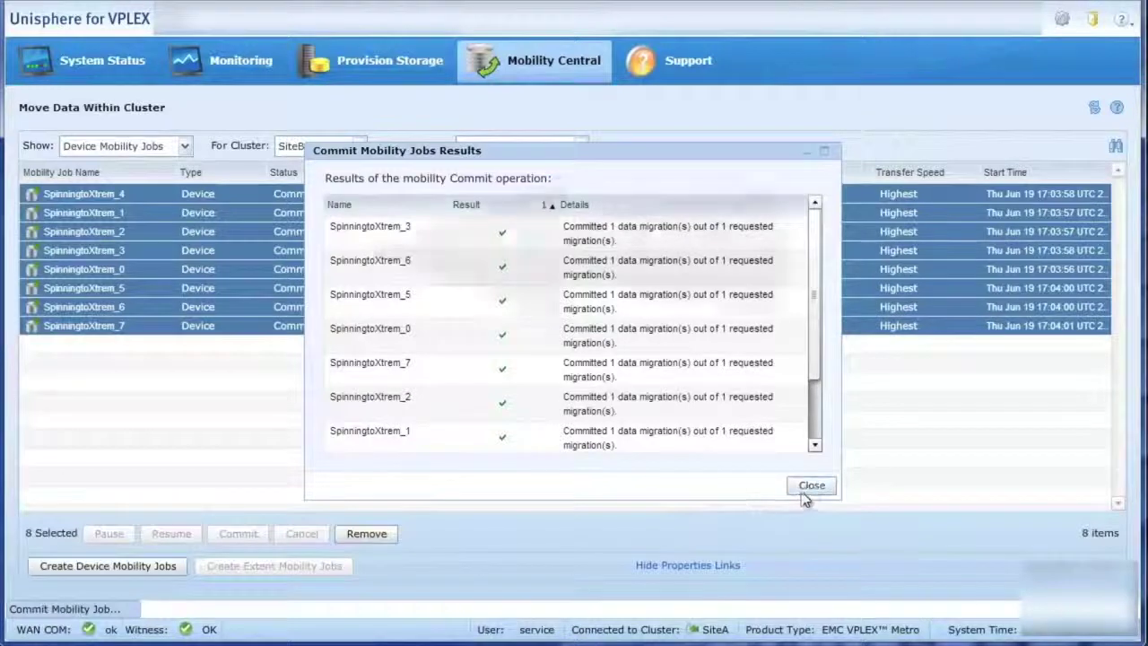
left_click(809, 485)
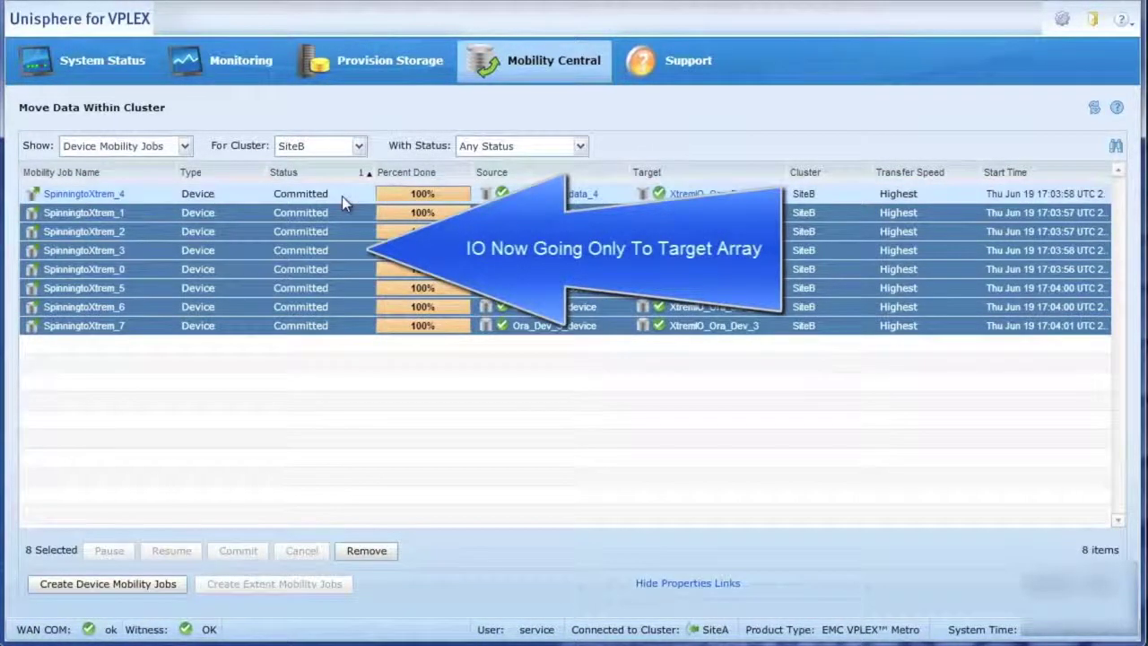
View the storage map of Ora_Data_1_vol from SiteB's virtual volumes down to its array, and close the map
left_click(350, 69)
mouse_move(354, 189)
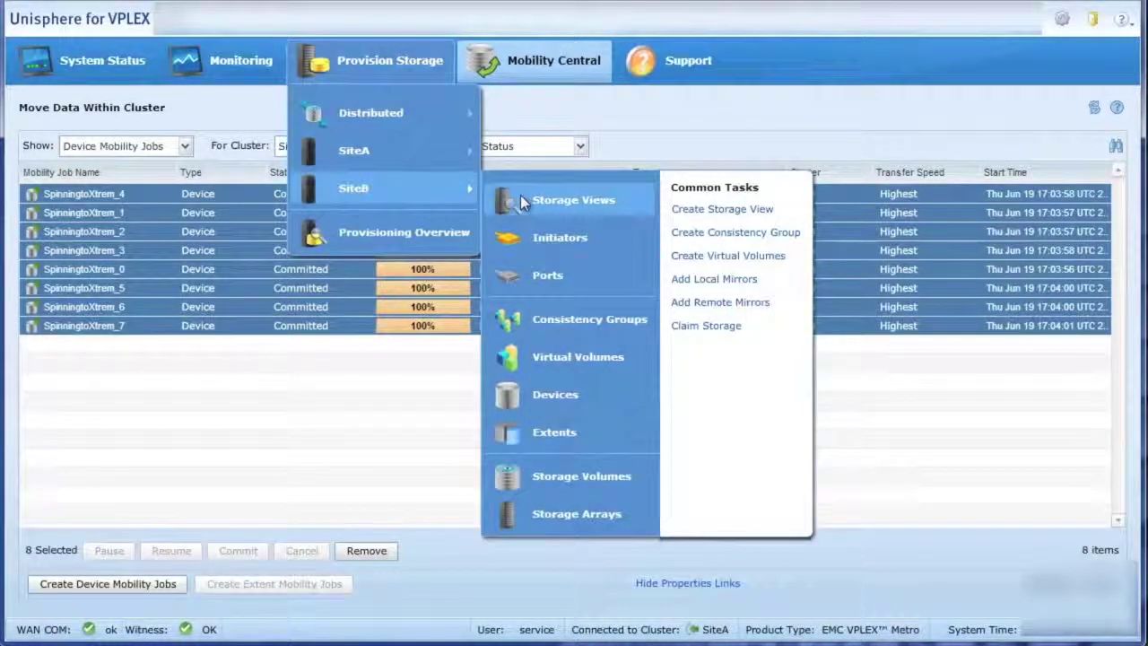
left_click(547, 357)
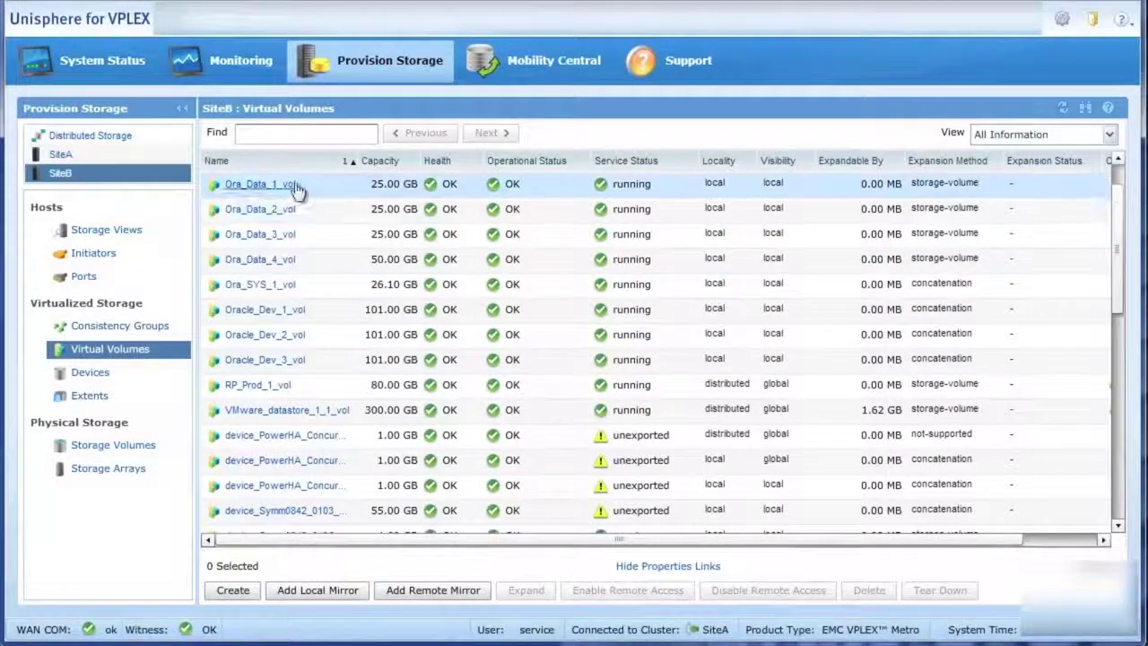
mouse_move(295, 185)
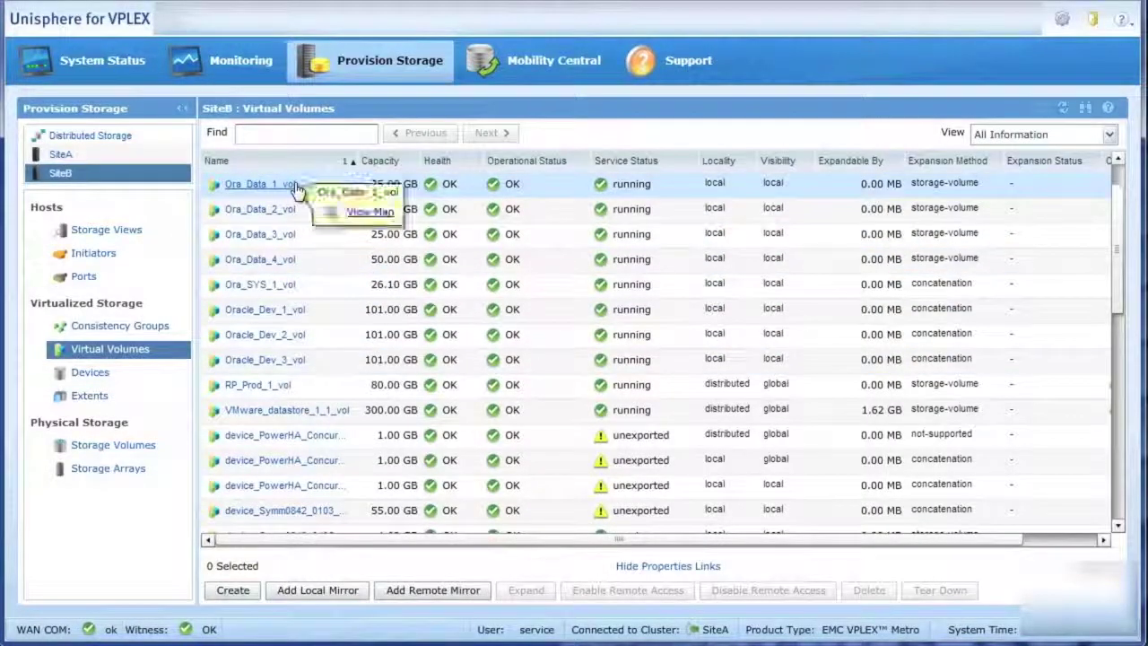
left_click(369, 212)
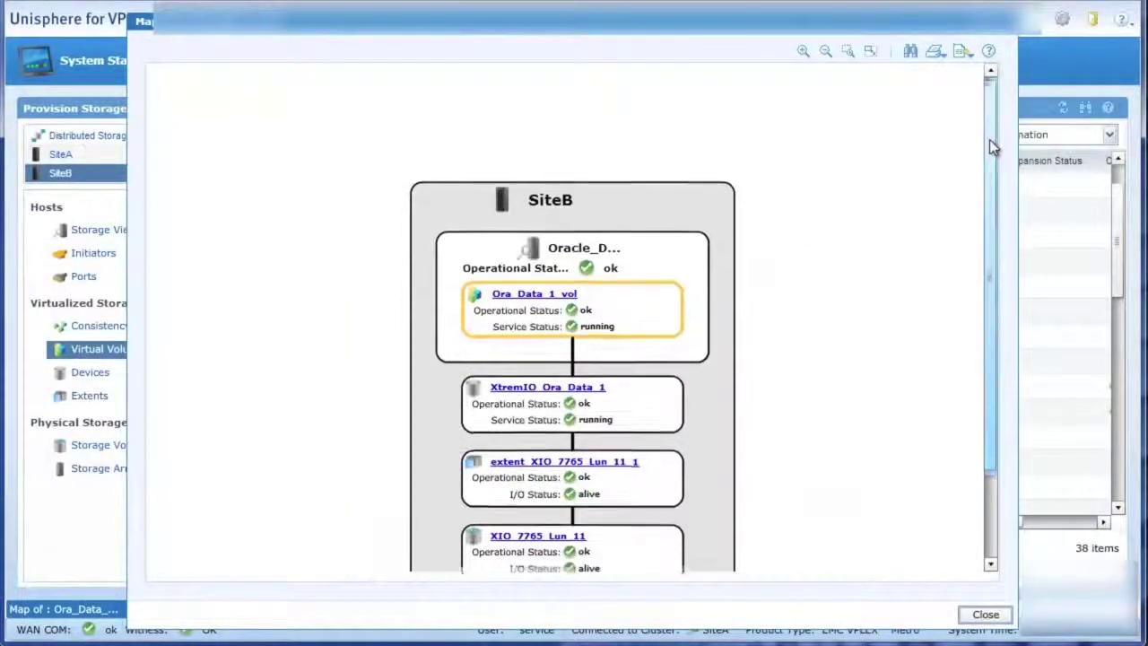
left_click_drag(990, 146, 1011, 241)
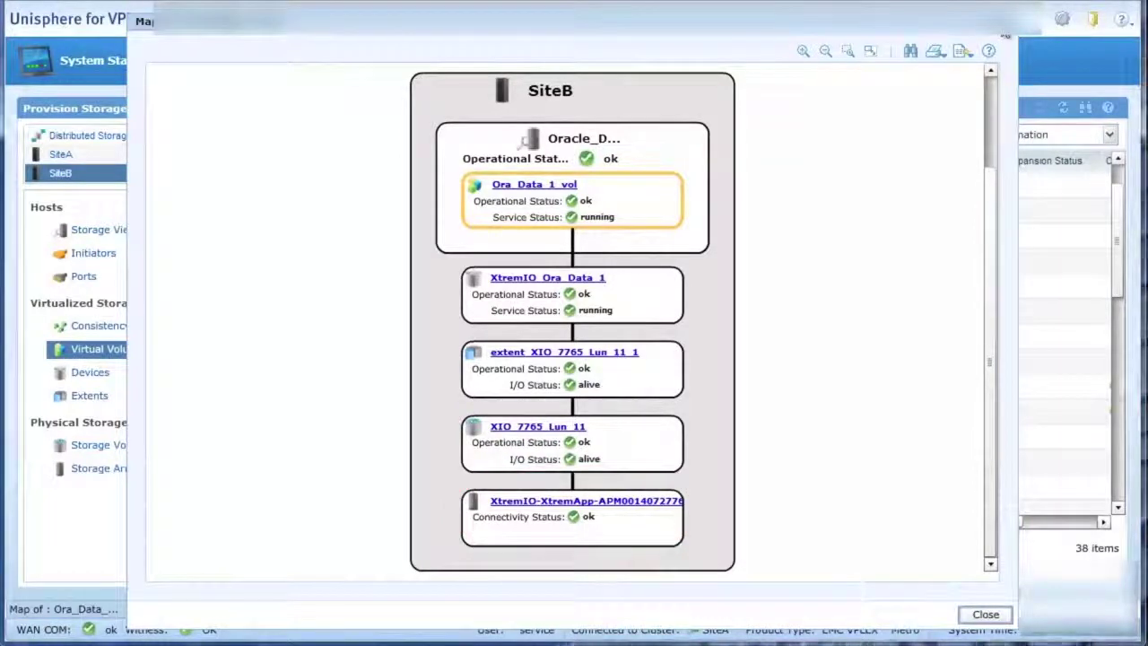
left_click(1005, 36)
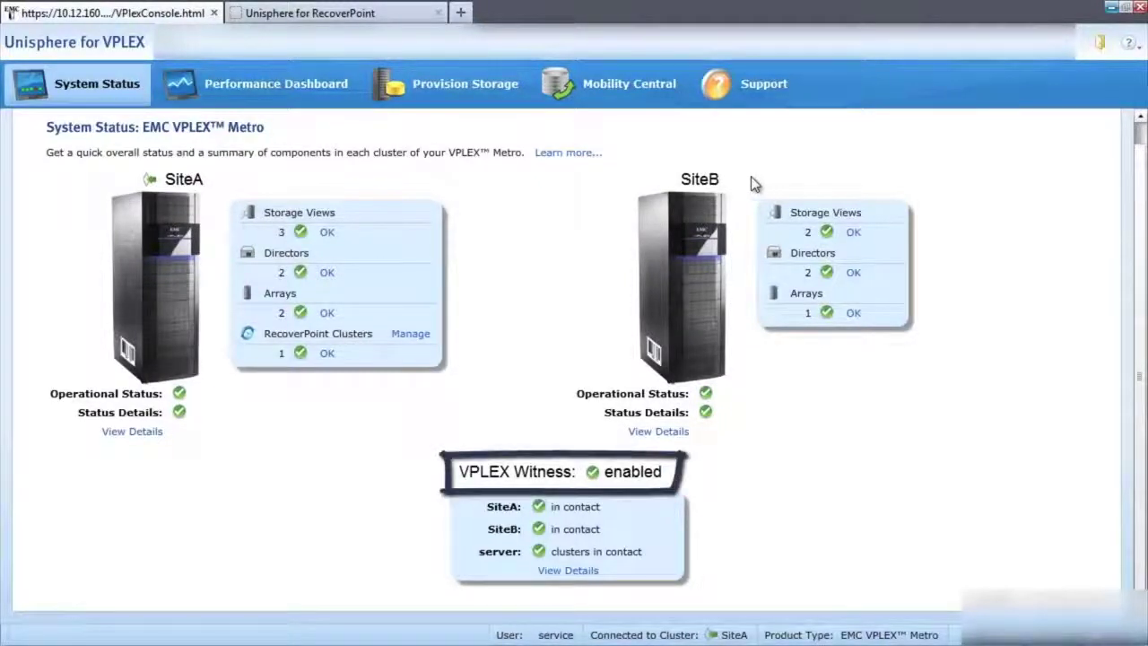
Review the properties of the distributed consistency group Ora_Data_CG, including its detach rule and RecoverPoint setting, and close them
left_click(417, 86)
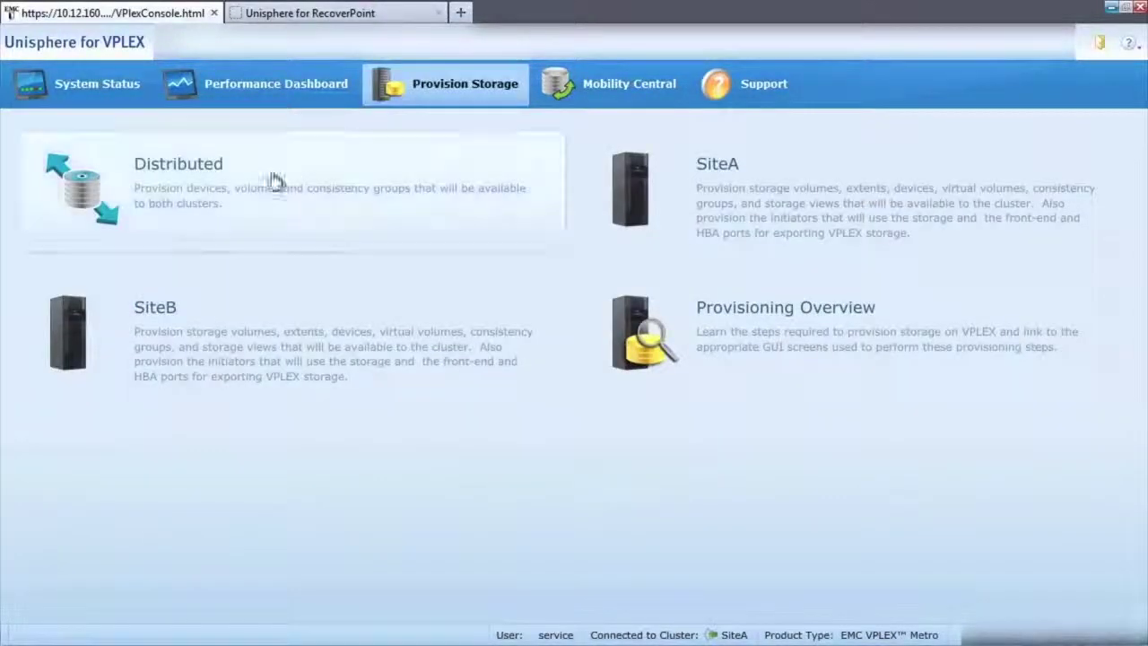
left_click(204, 185)
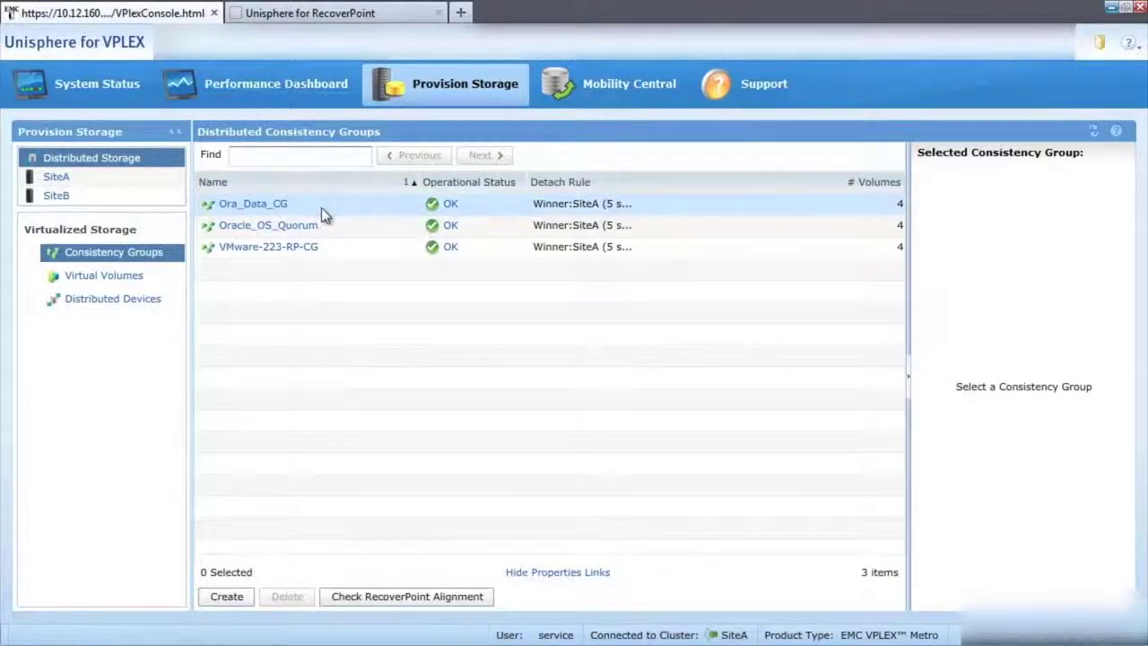
double_click(275, 205)
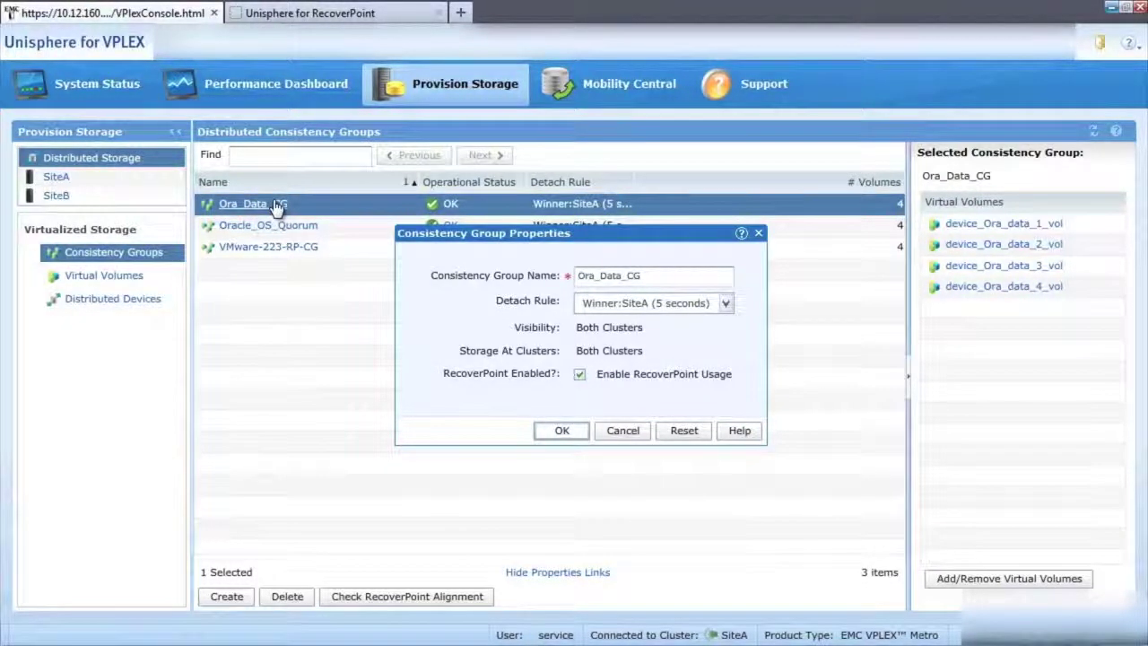
left_click(555, 433)
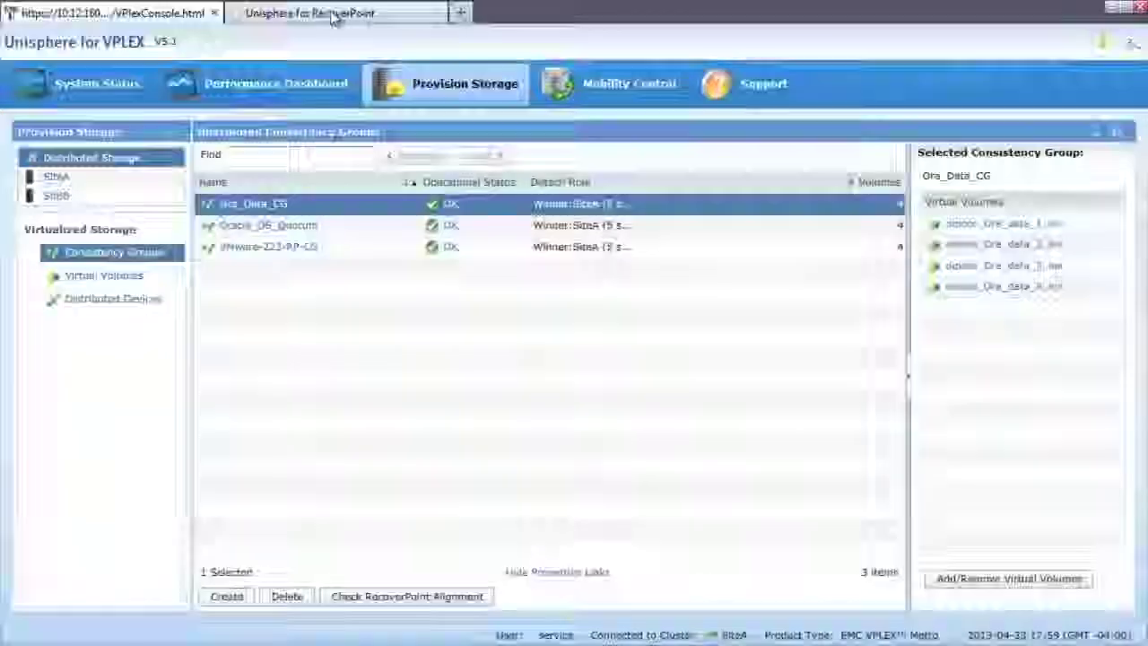
Switch to Unisphere for RecoverPoint and examine the protection status and replication sets of the consistency group Oracle_Data_CG
left_click(330, 14)
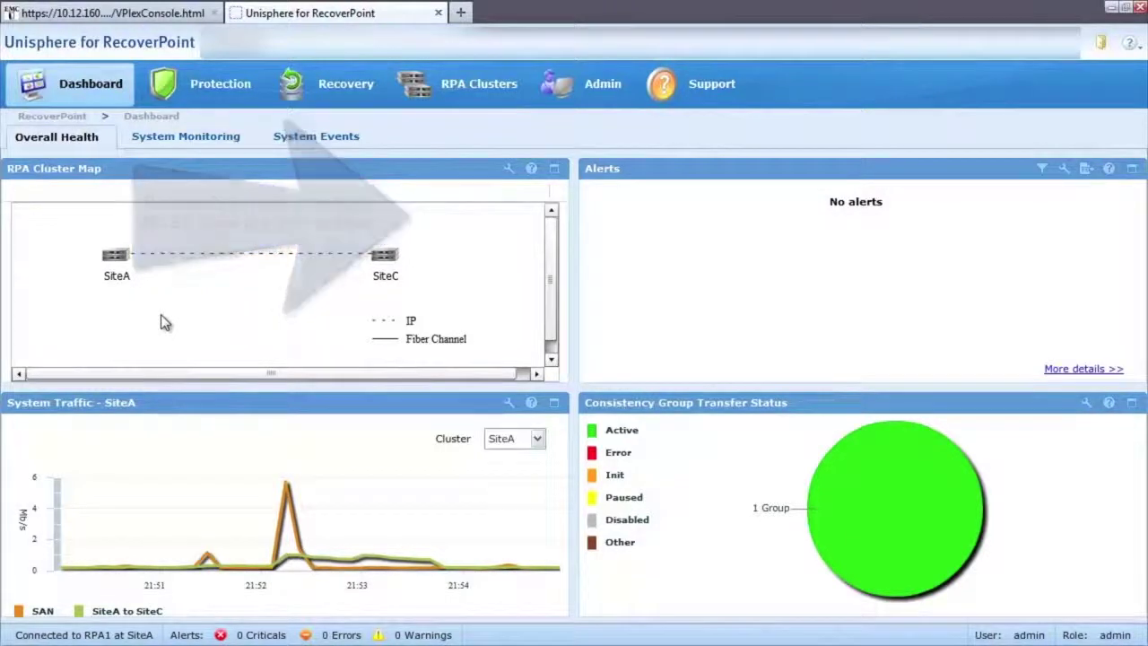
left_click(196, 82)
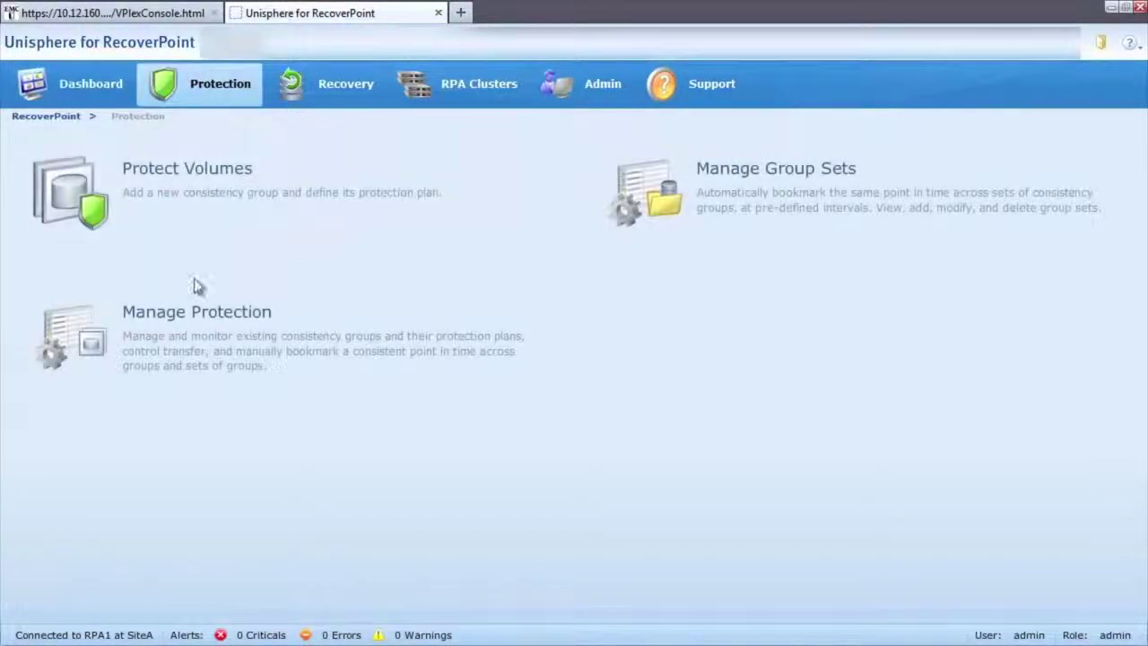
left_click(191, 335)
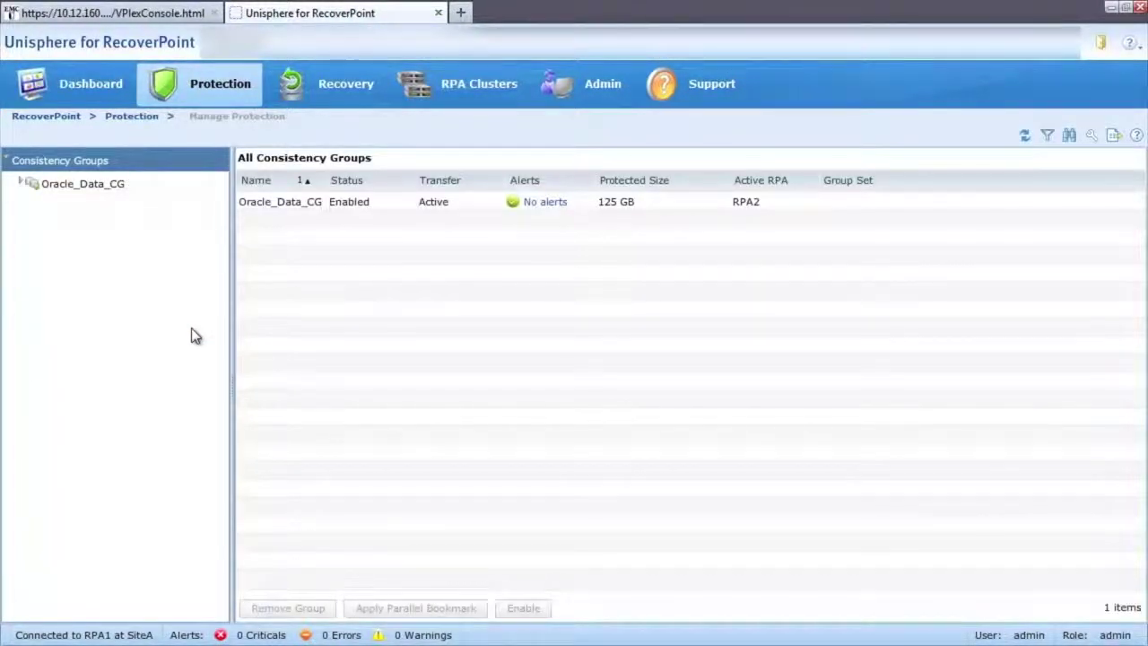
left_click(22, 185)
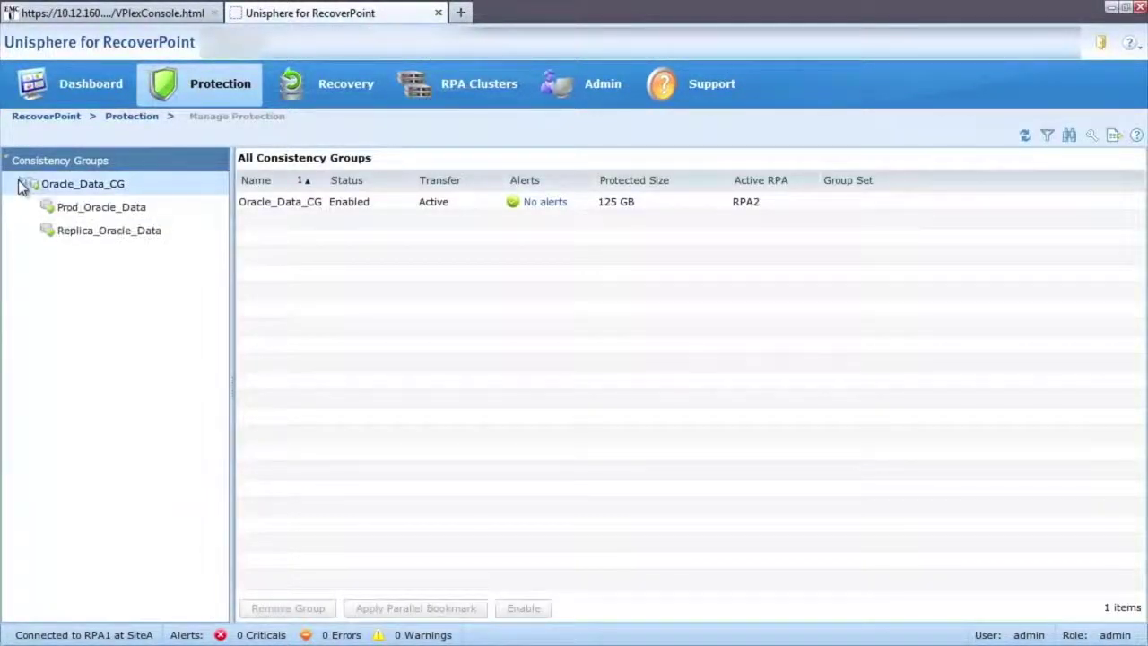
left_click(100, 186)
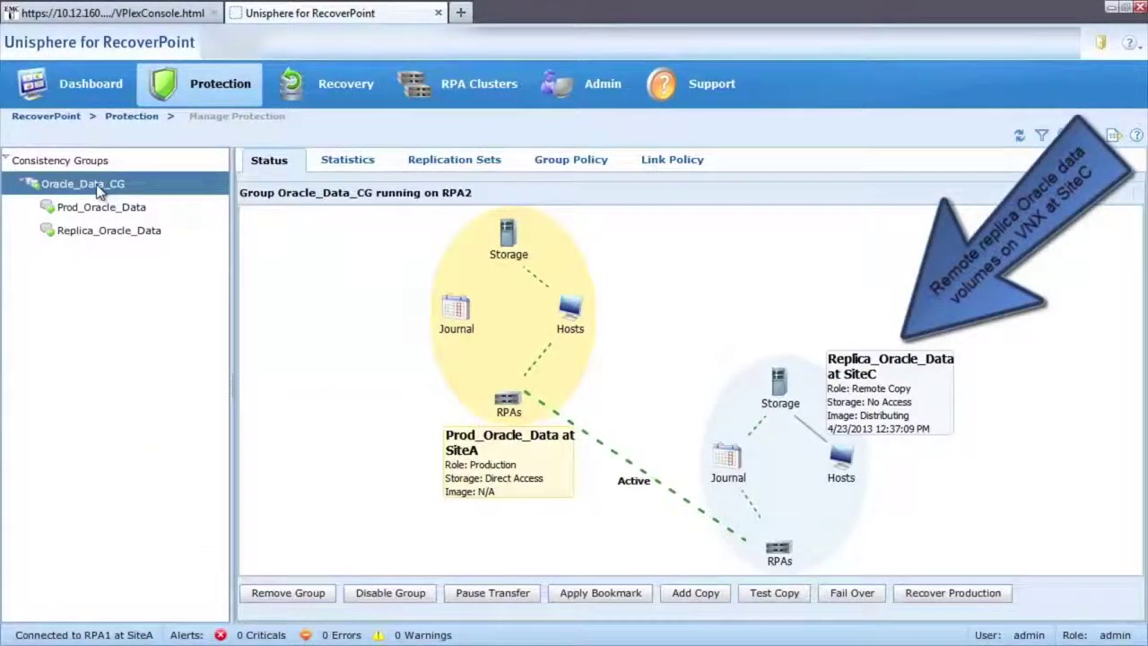
left_click(453, 165)
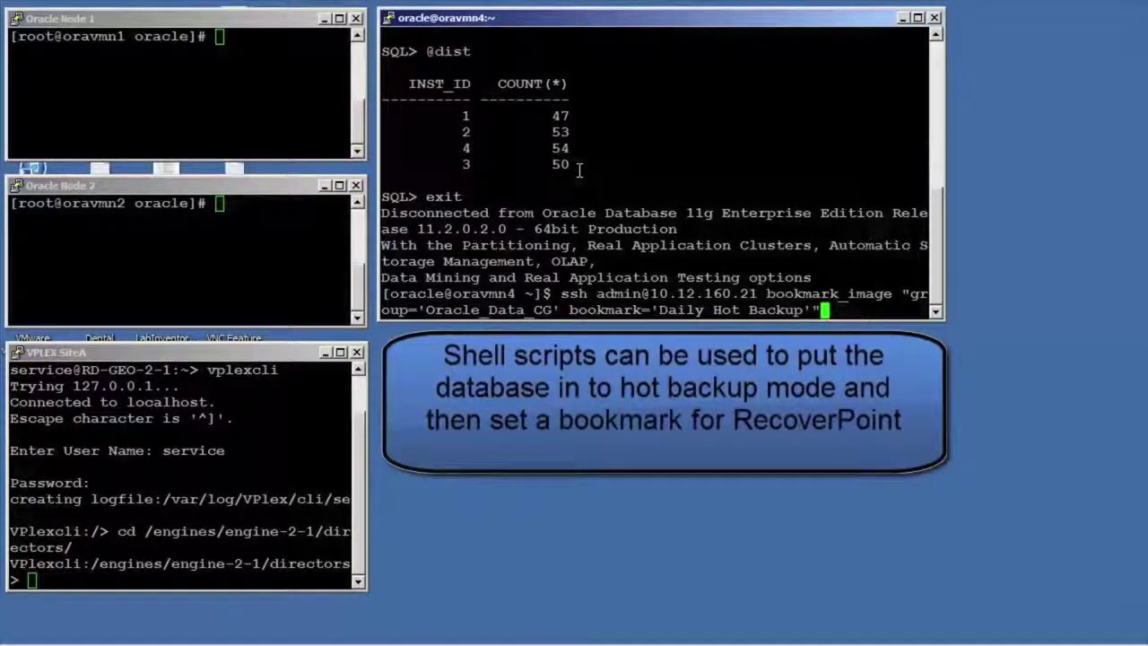
Run the prepared ssh bookmark_image command for group Oracle_Data_CG with bookmark 'Daily Hot Backup', and enter the account password
left_click_drag(554, 294, 862, 310)
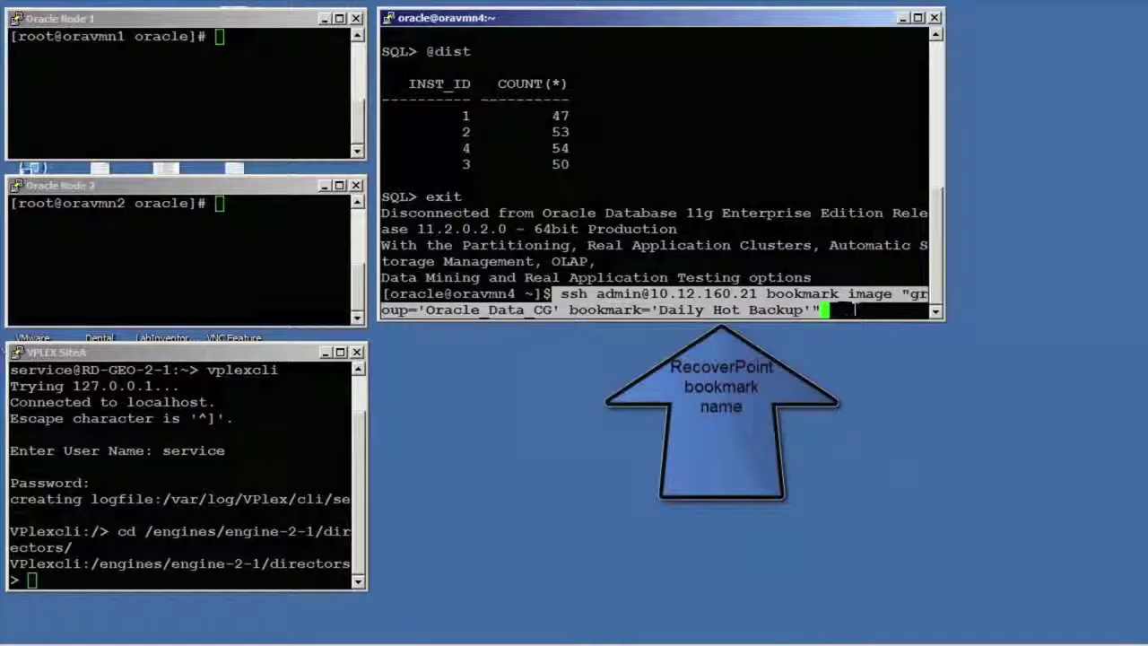
left_click(855, 310)
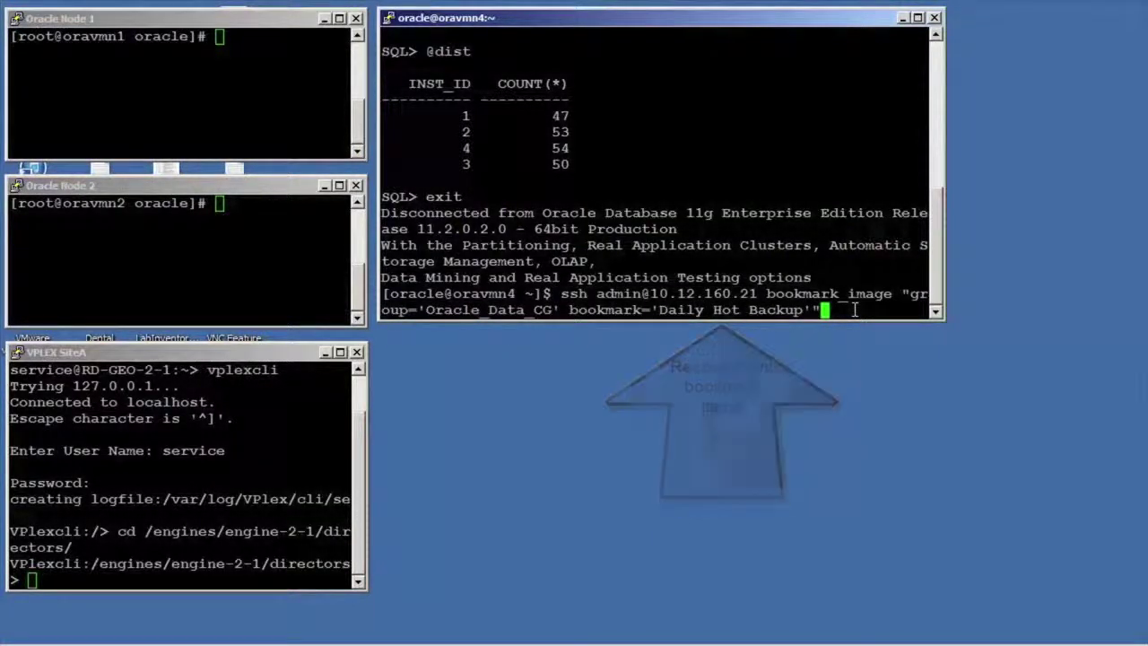
key("Return")
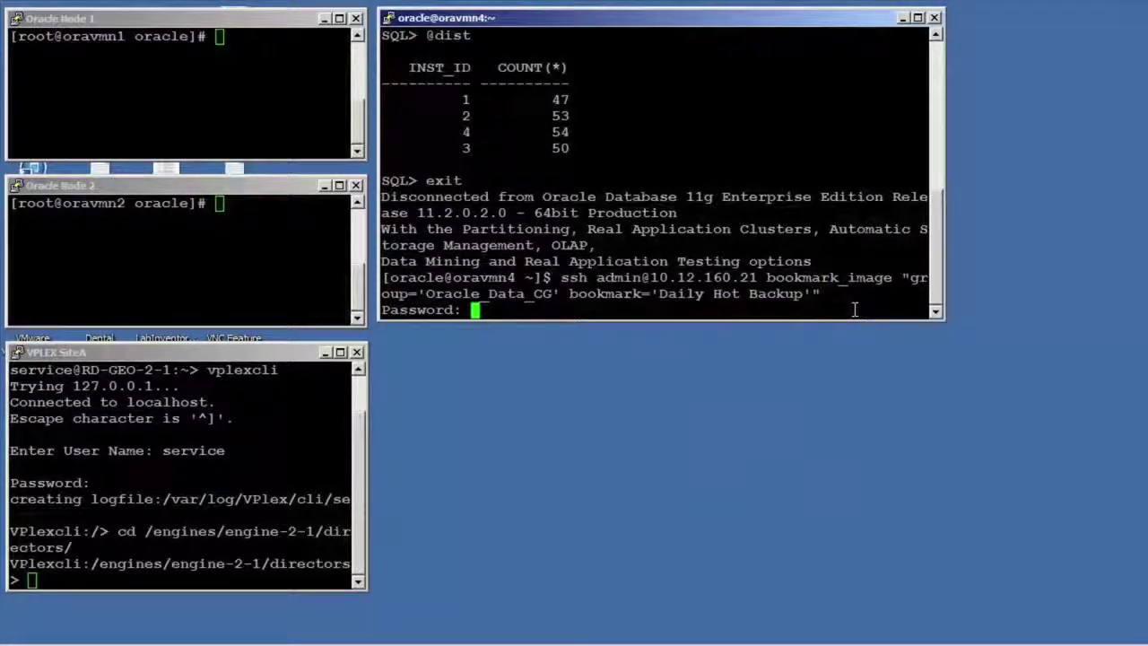
key("Return")
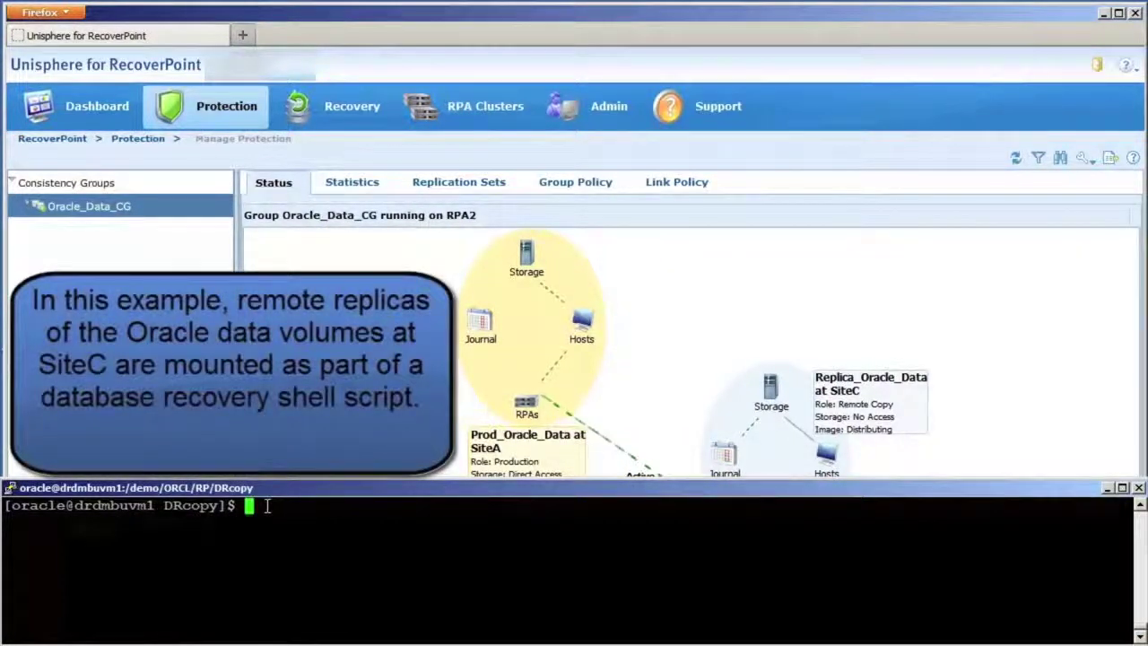
Run the recovery script ./startDRcopy.sh in the DRcopy terminal, enlarge its window and continue past the script's introduction
type("./")
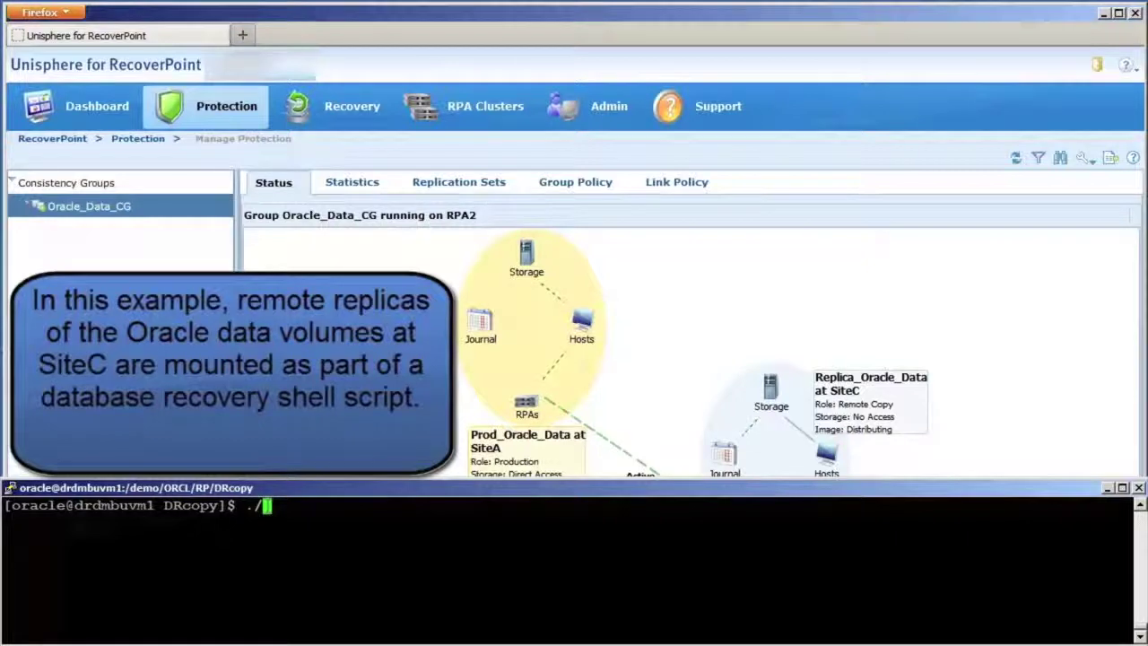
type("start")
key("Tab")
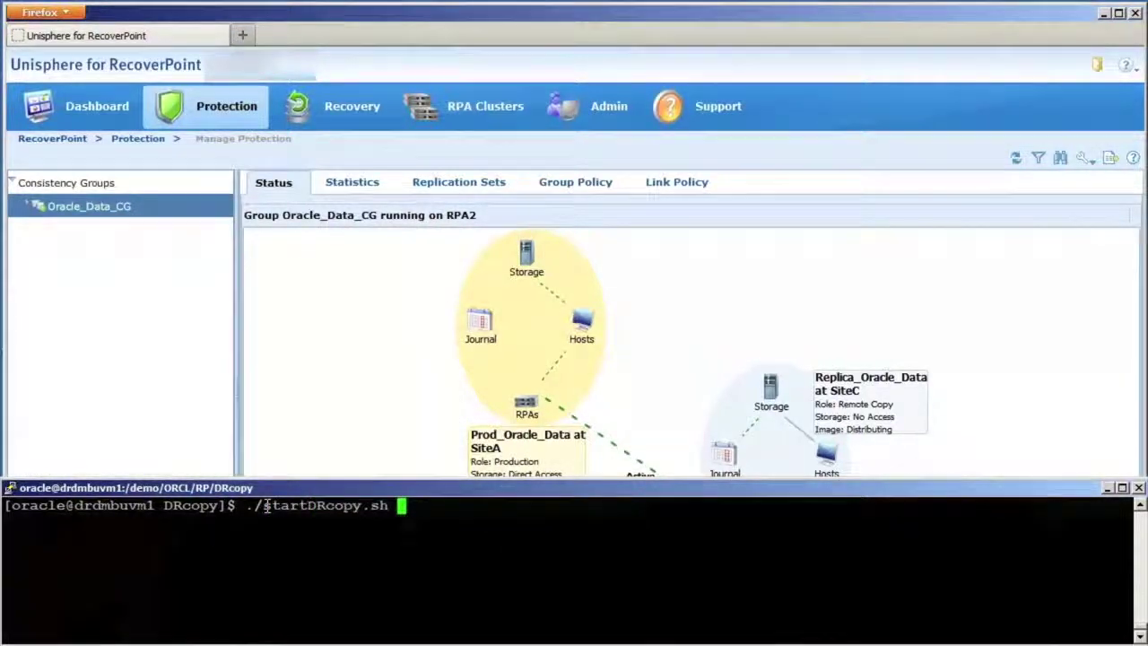
key("Return")
left_click_drag(310, 477, 310, 429)
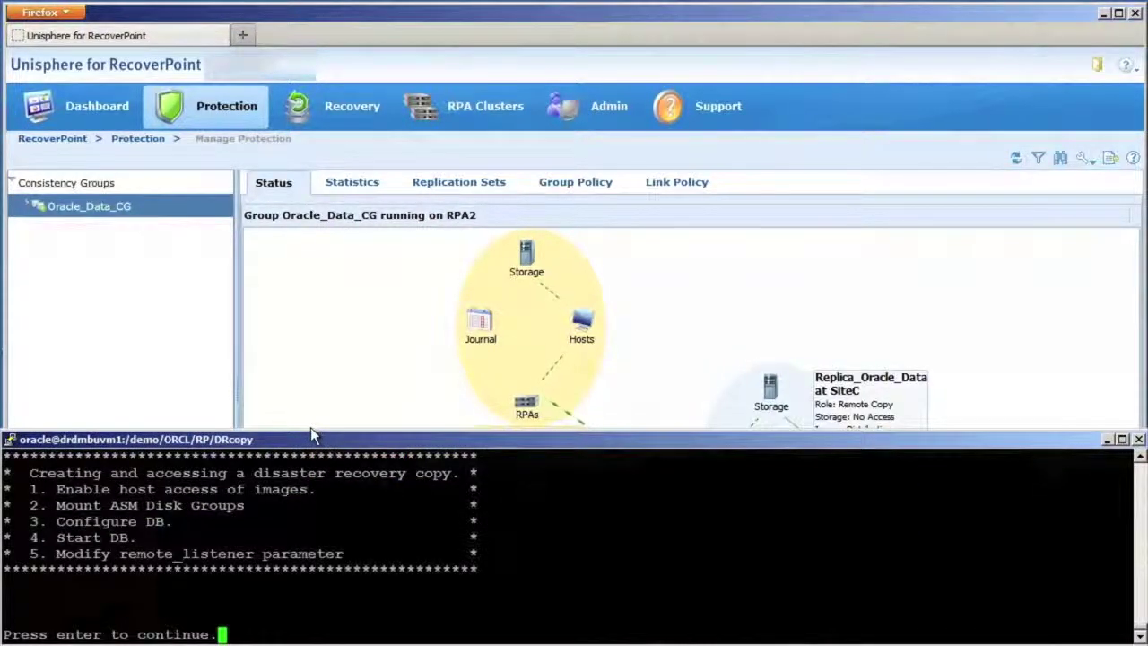
key("Return")
Start testing a copy of Oracle_Data_CG in RecoverPoint, using Replica_Oracle_Data at SiteC, and proceed to image selection
left_click(333, 108)
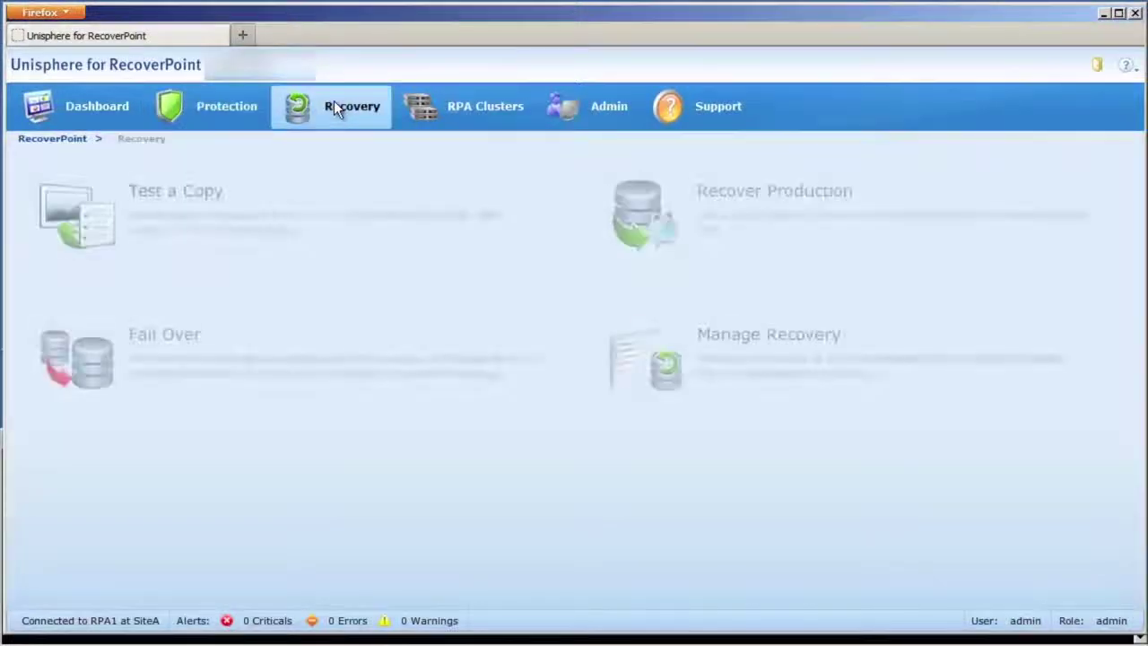
left_click(179, 196)
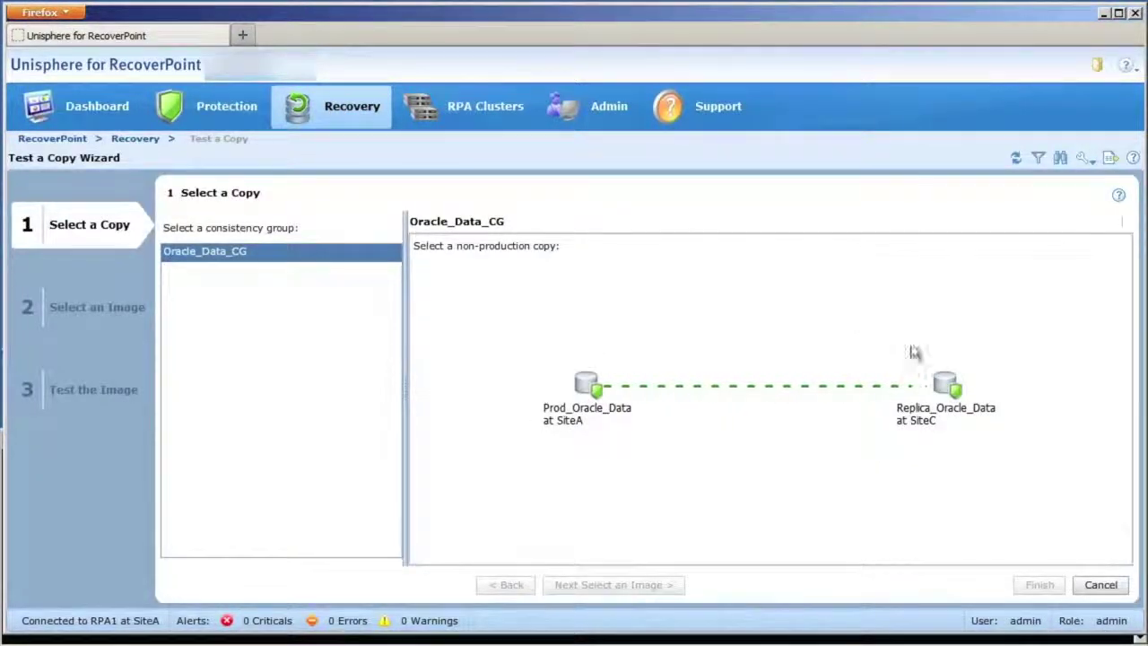
left_click(954, 398)
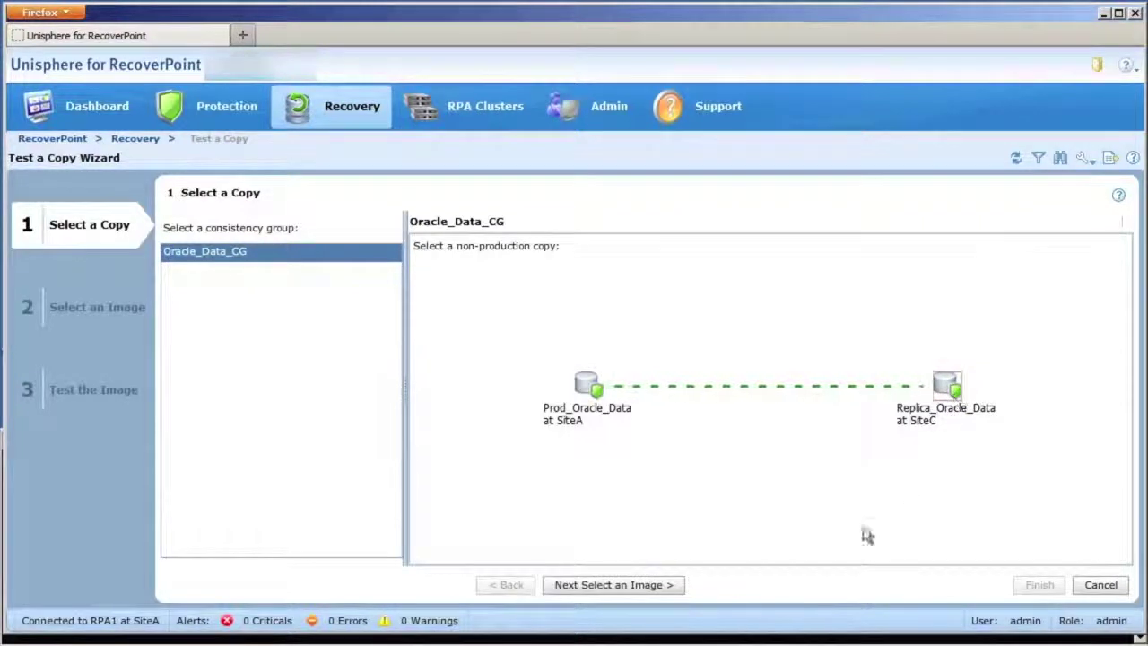
left_click(660, 588)
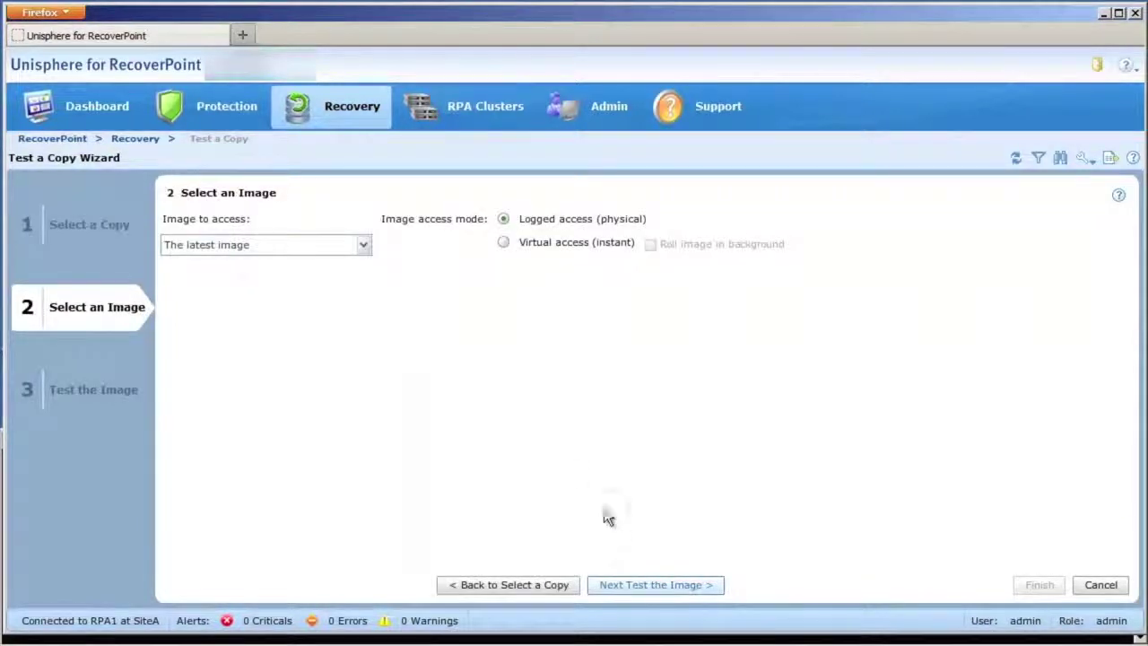
Set the image to access to one from the image list and select the image bookmarked Daily Hot Backup
left_click(363, 244)
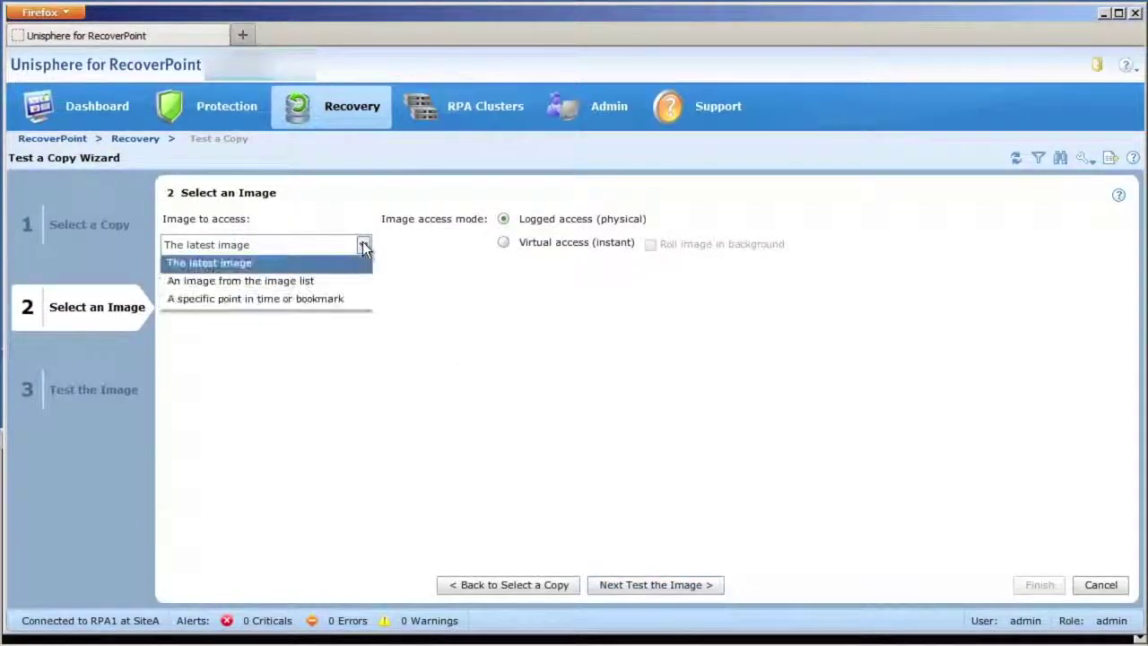
left_click(293, 281)
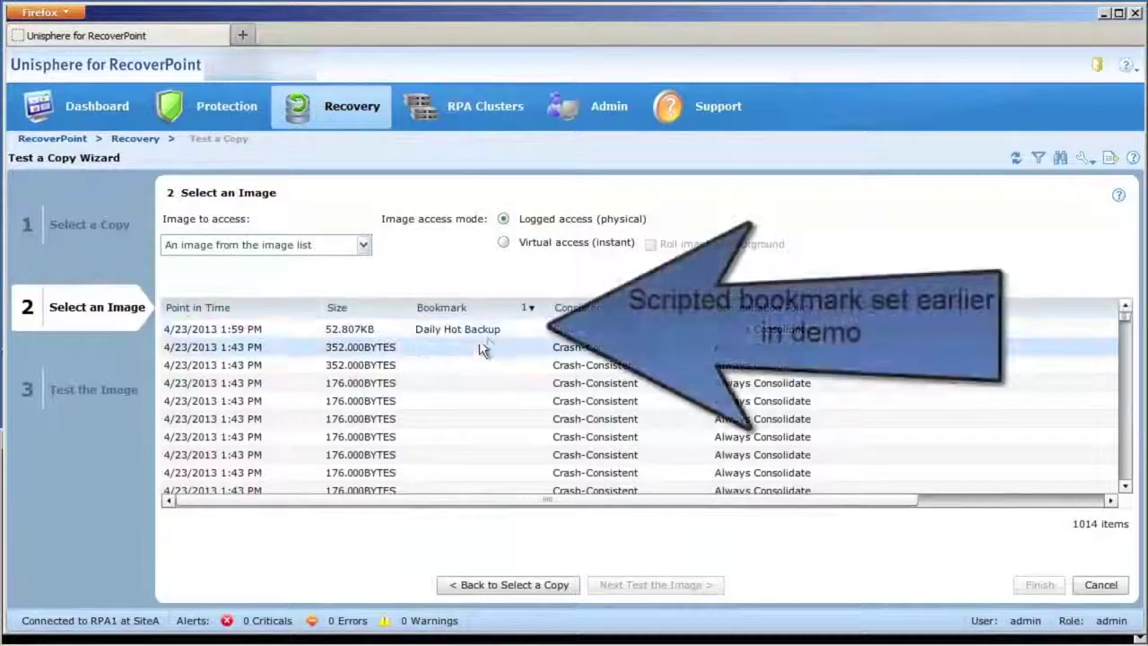
left_click(510, 329)
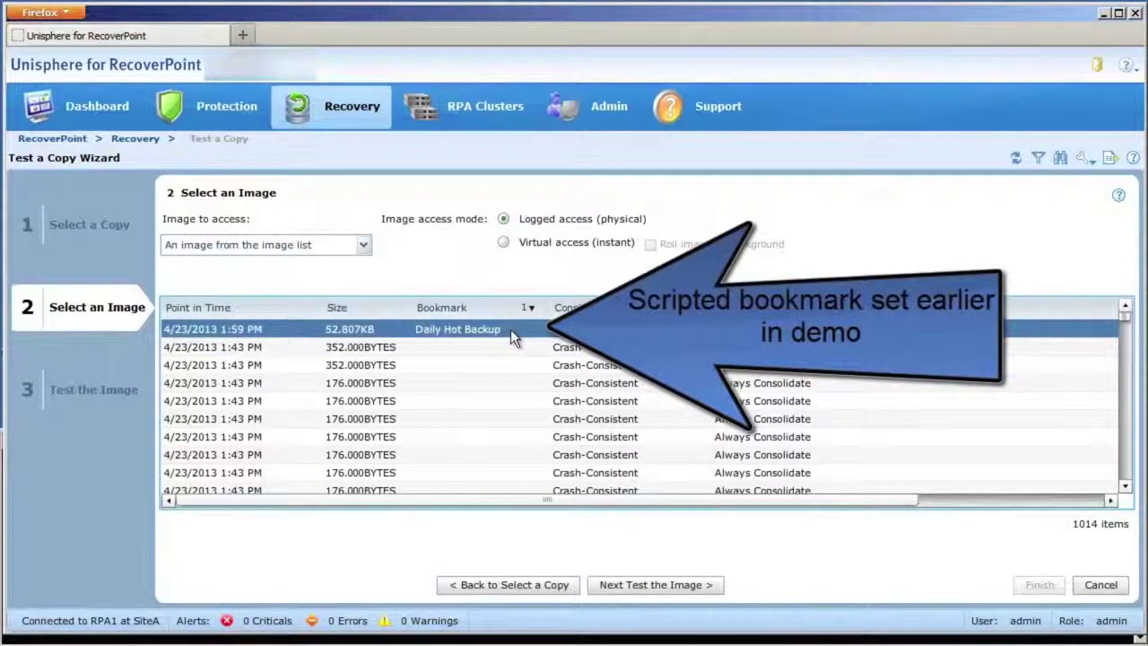
Enable access to the selected image, finish the copy test wizard and display the protection status of Oracle_Data_CG
left_click(674, 589)
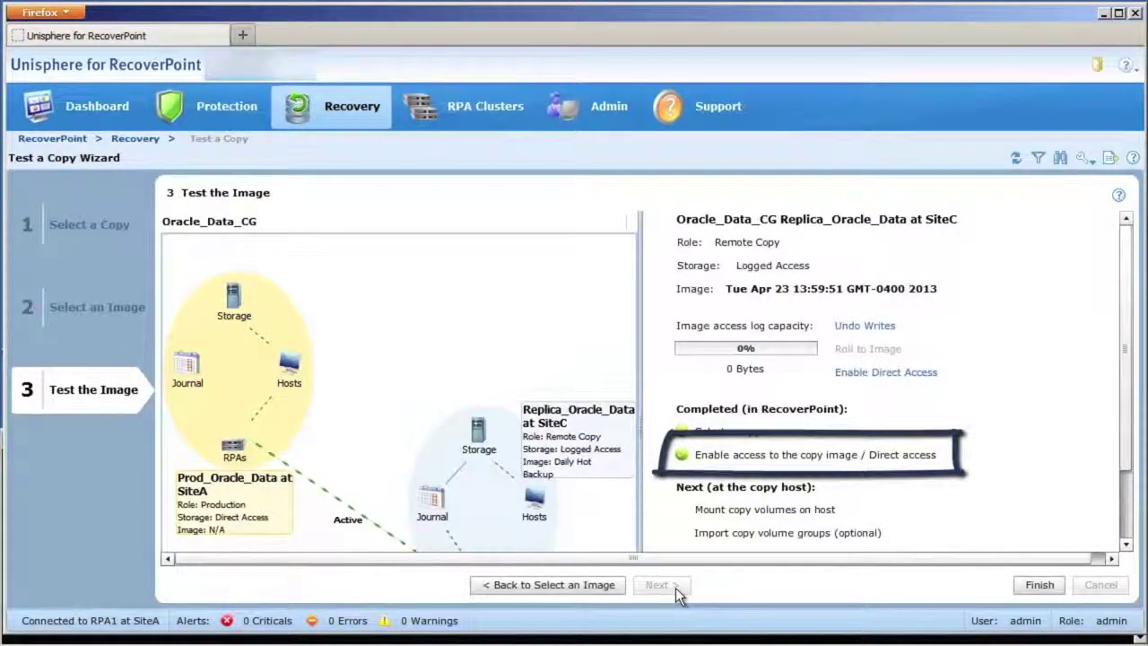
left_click(1038, 584)
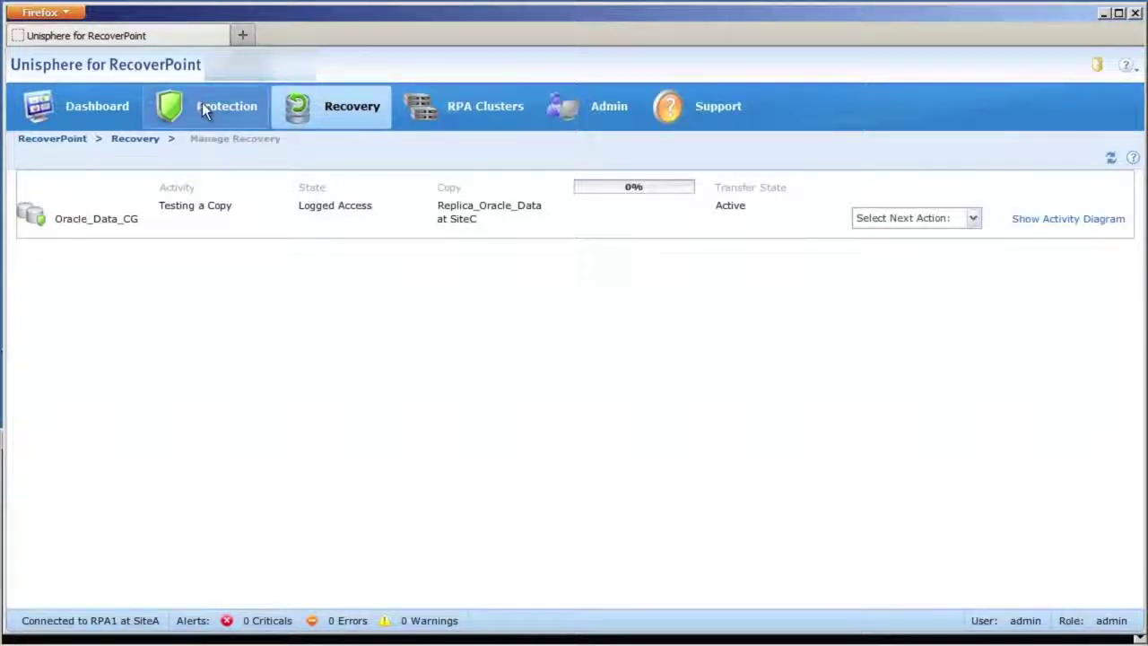
mouse_move(202, 103)
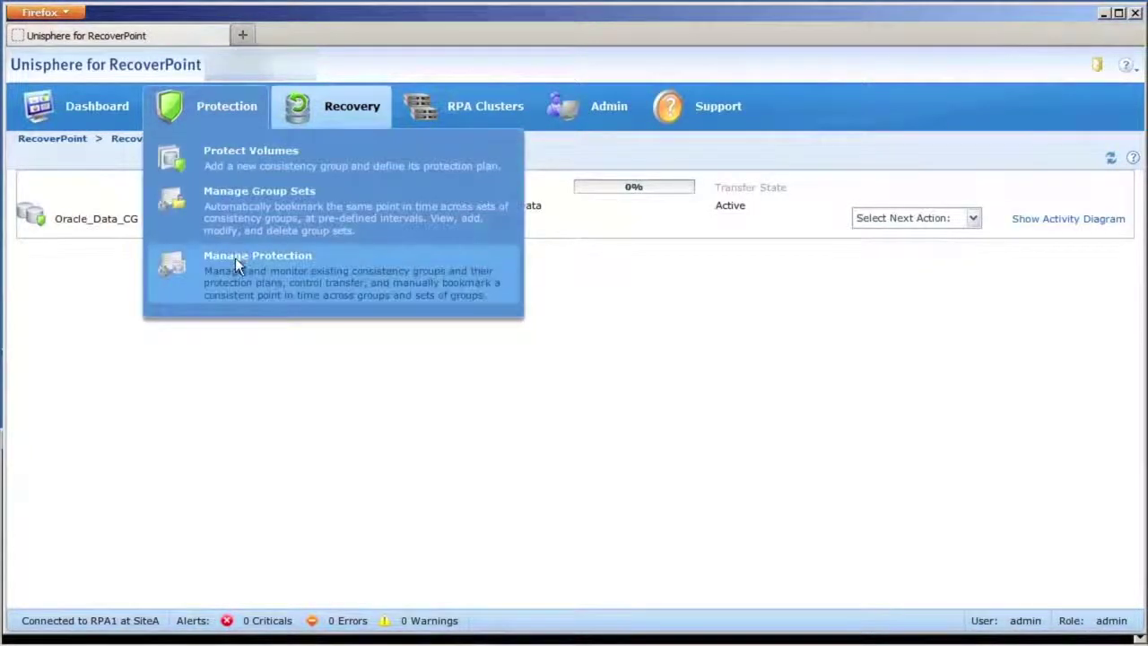
left_click(89, 206)
Switch to the DRcopy terminal and continue the recovery script to mount the DATA disk group and register database orcl with instances orcl_1 and orcl_2
key("alt+Tab")
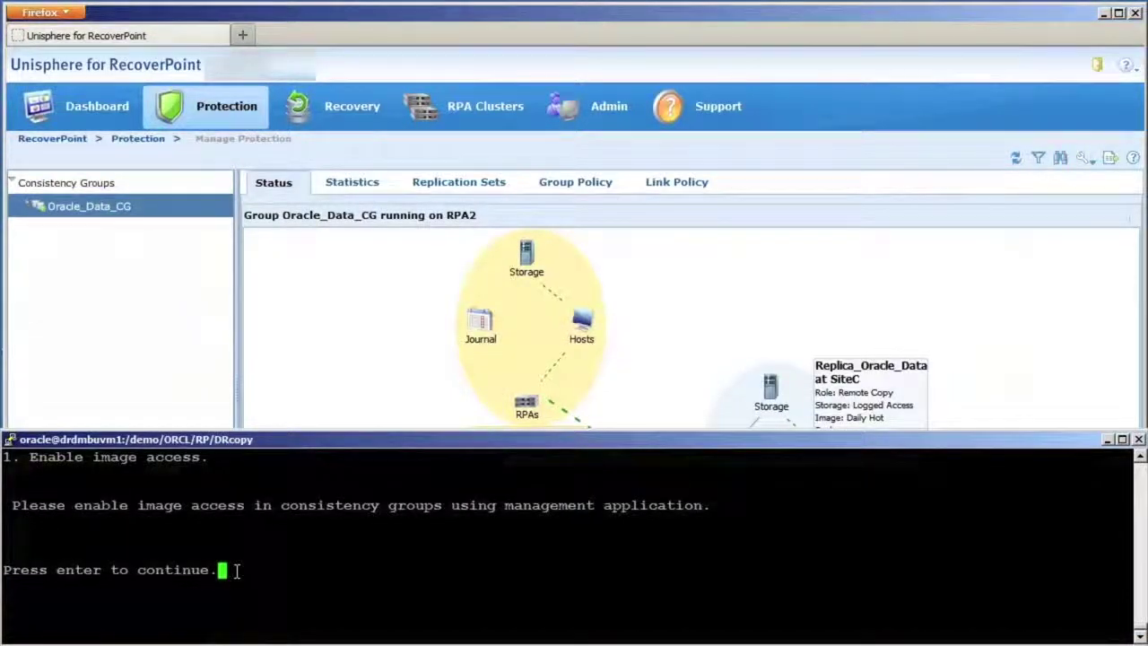
key("Return")
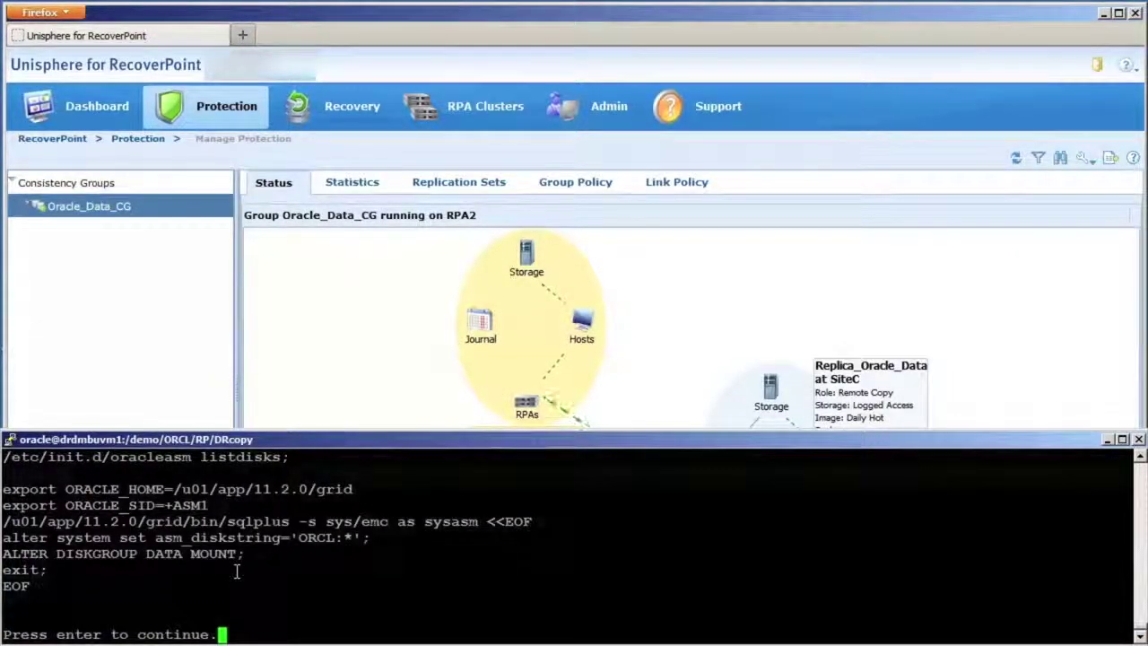
key("Return")
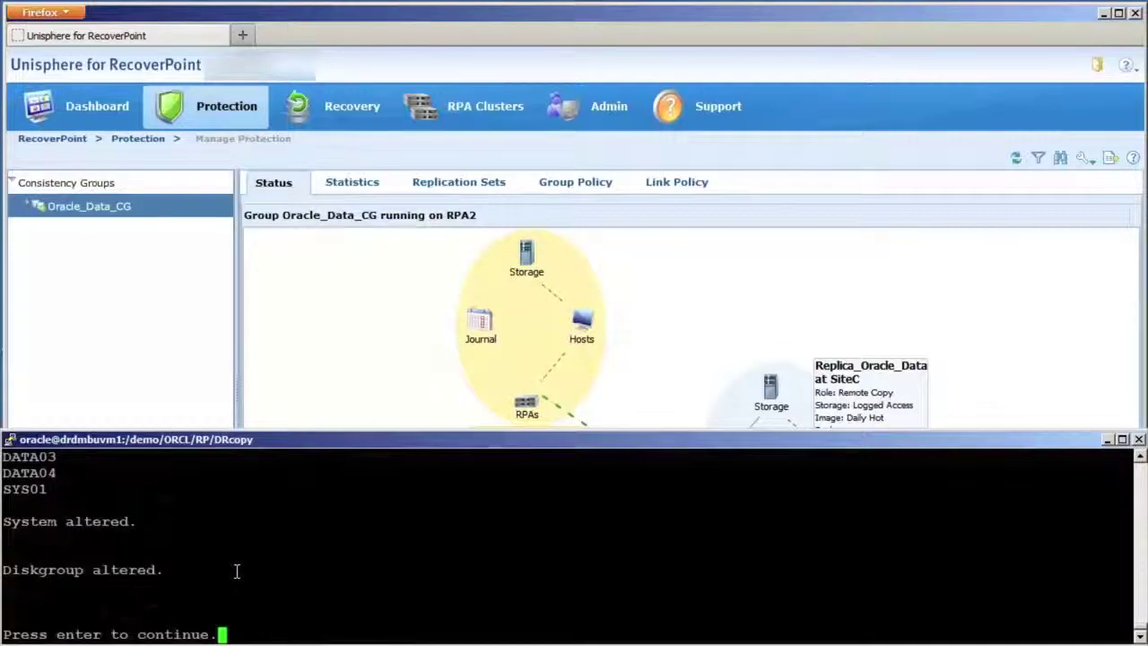
key("Return")
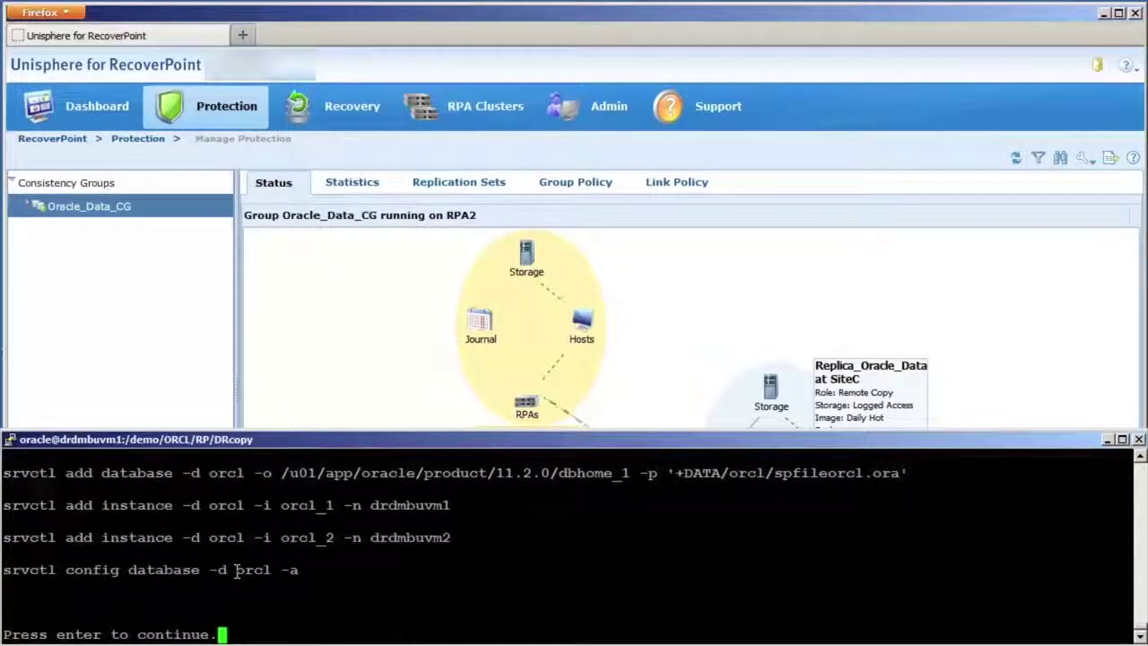
key("Return")
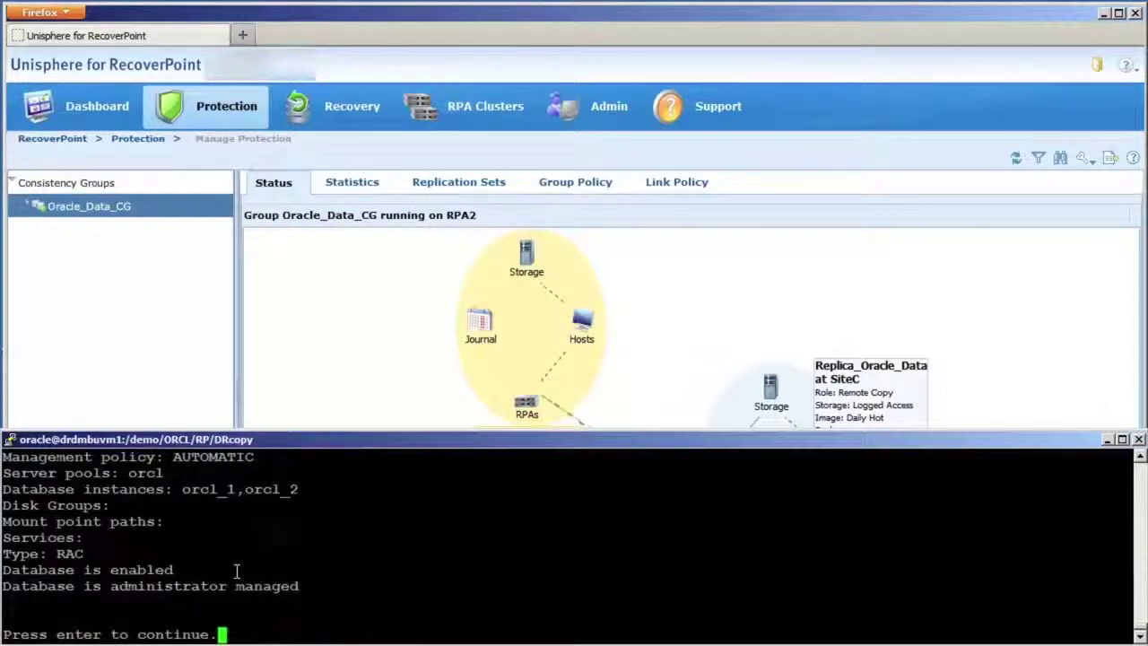
Continue the recovery script to start database orcl and set its remote_listener to drdmbuvmcrs1.lss.emc.com:1521
key("Return")
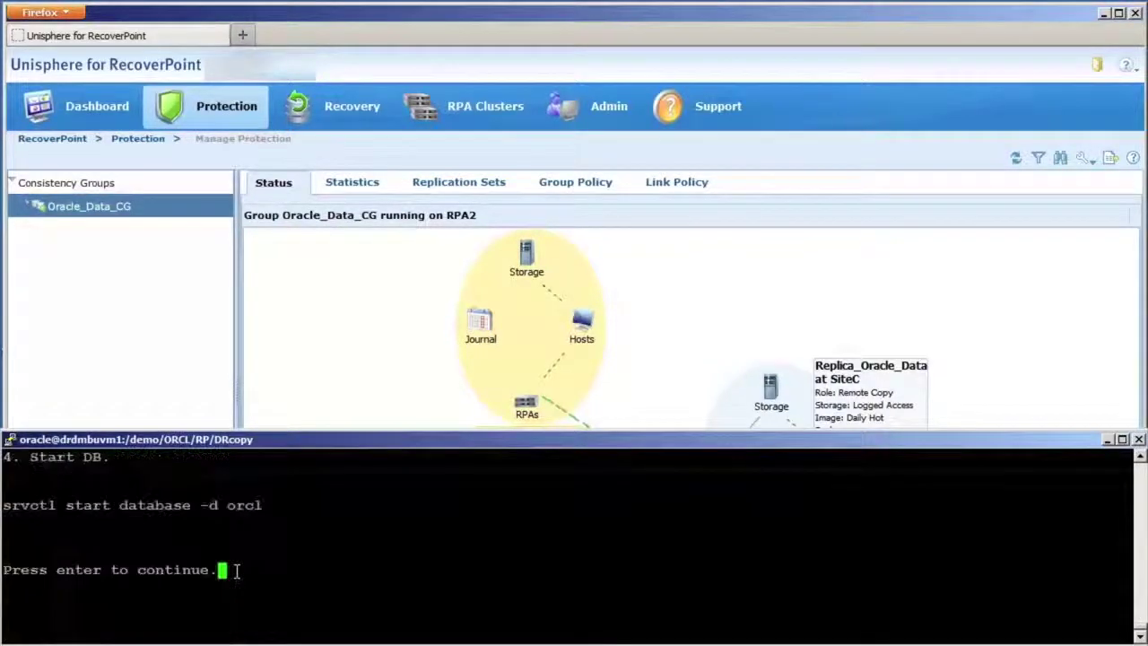
key("Return")
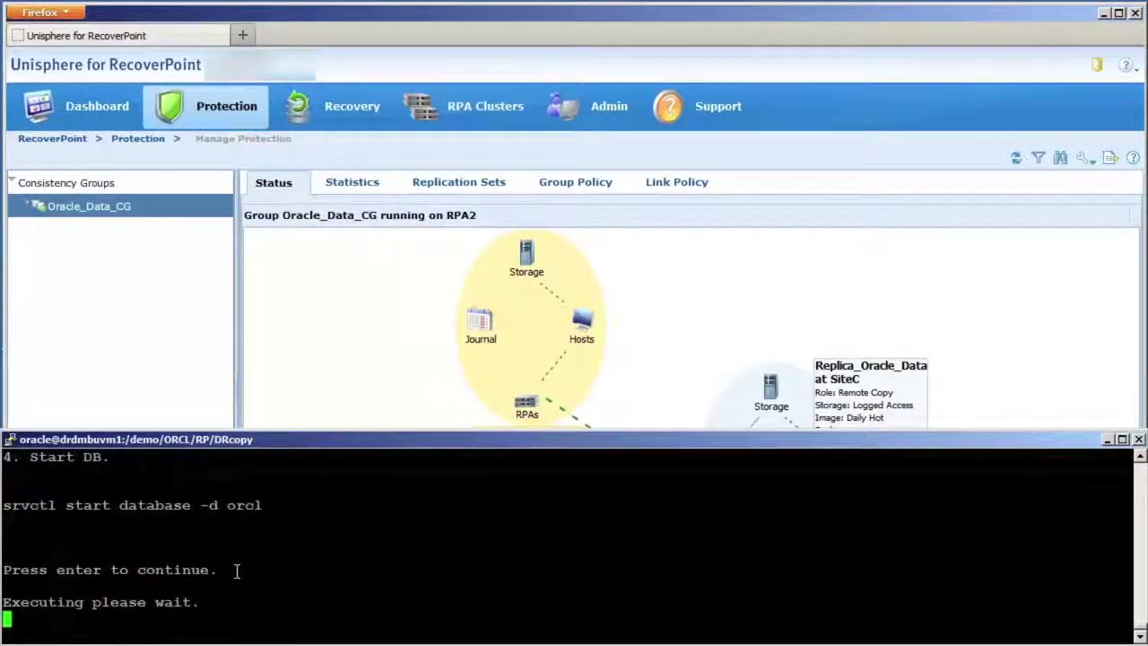
key("Return")
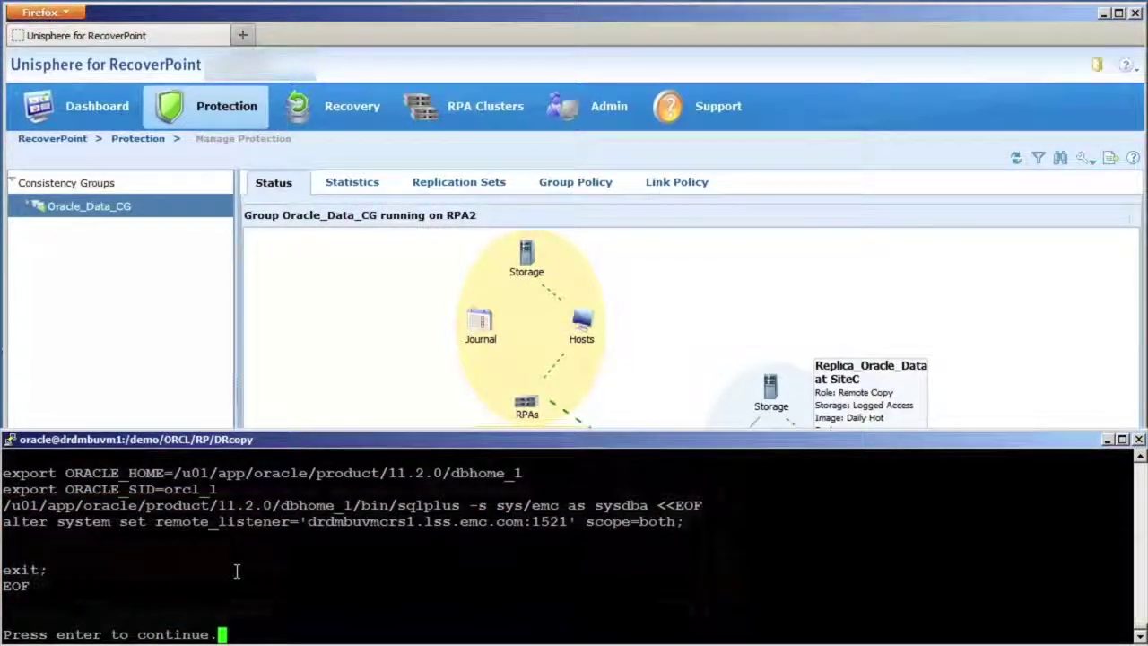
key("Return")
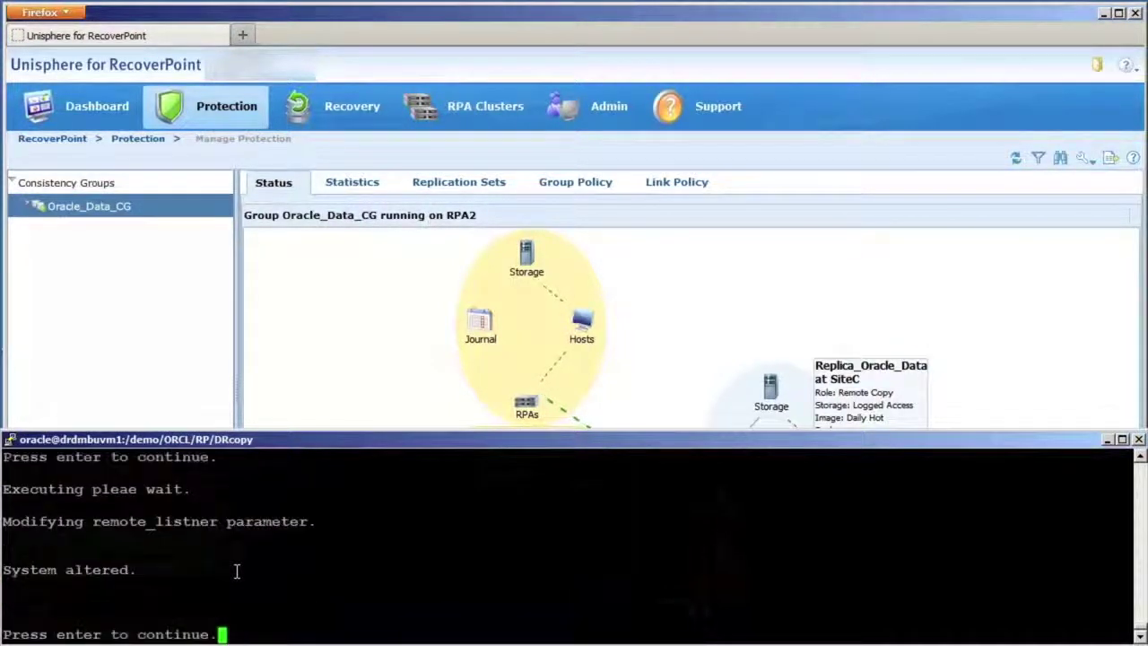
key("Return")
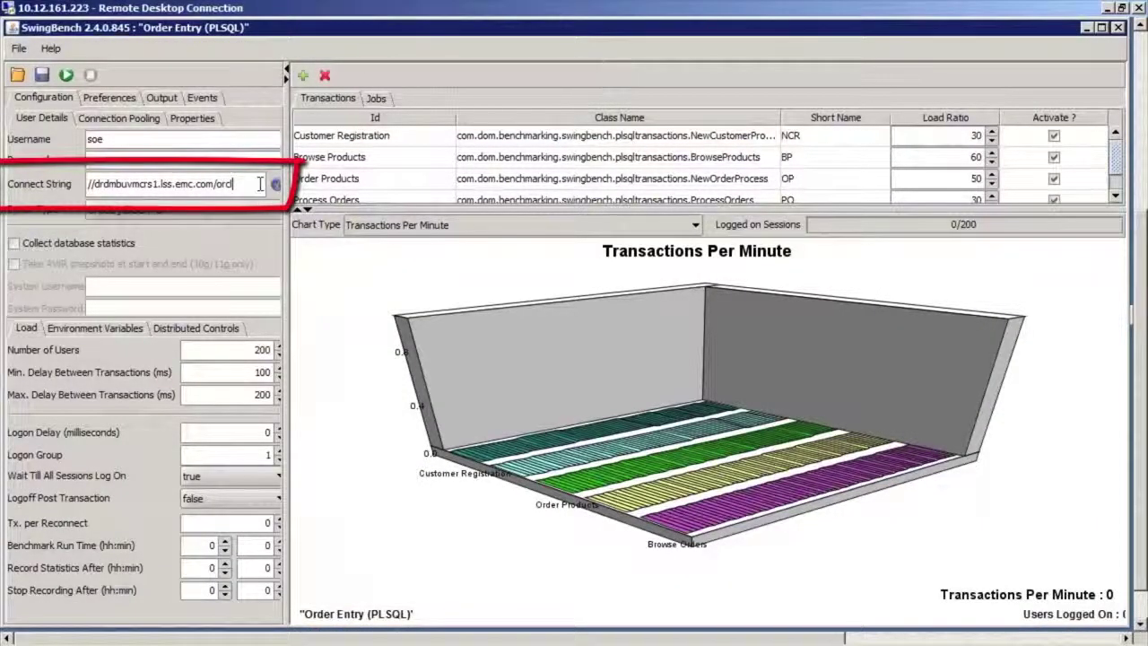
In SwingBench, complete the connect string as //drdmbuvmcrs1.lss.emc.com/orcl and start the Order Entry benchmark
type("l")
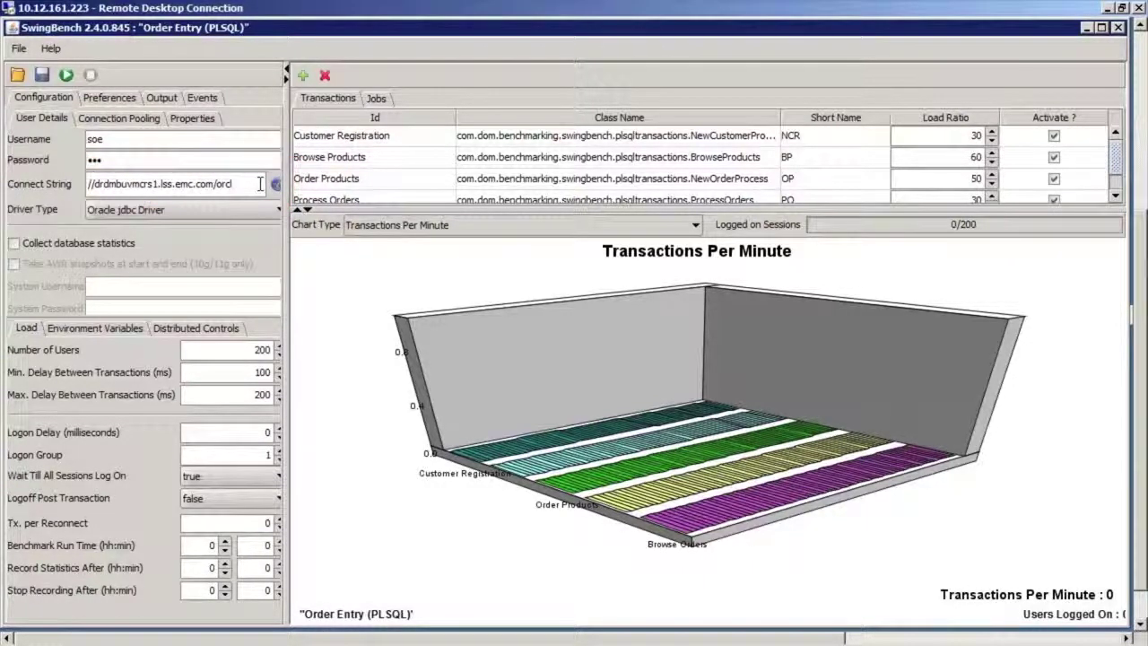
left_click(67, 76)
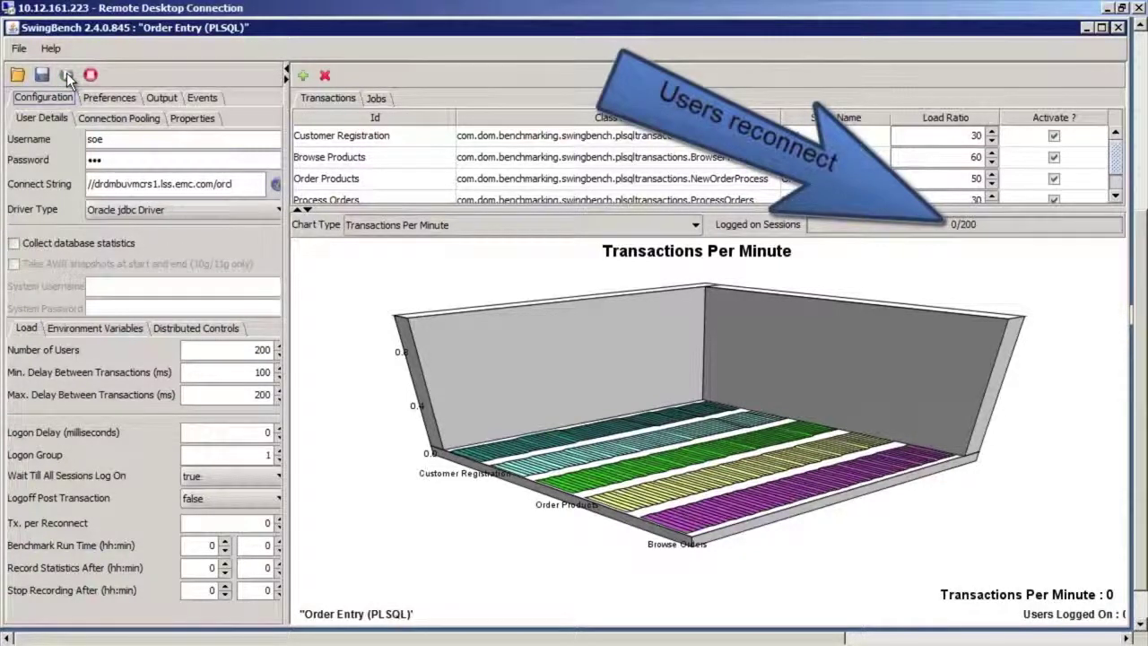